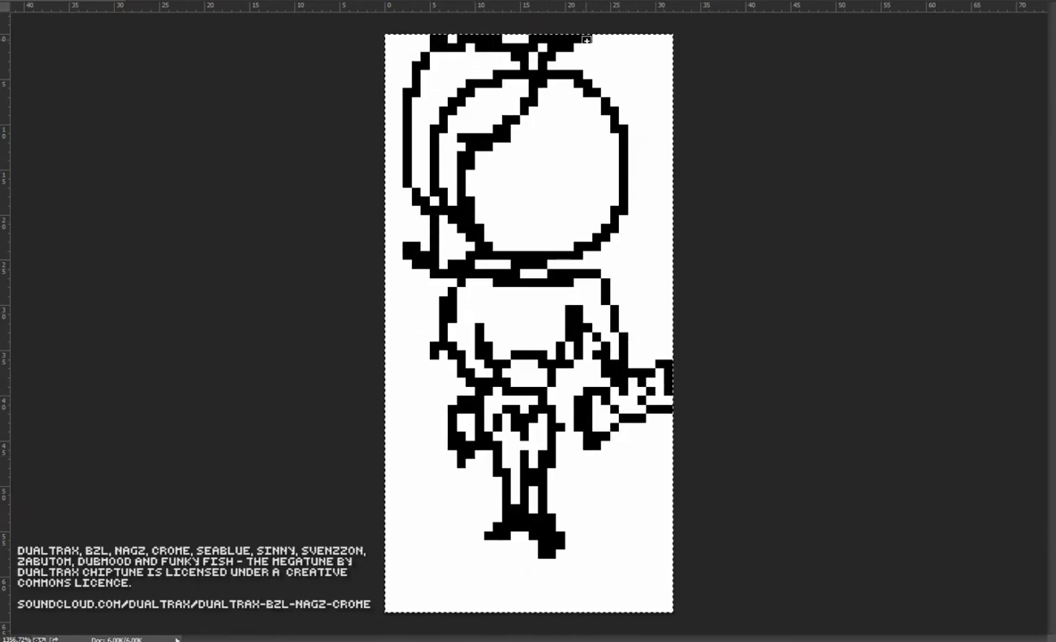
# Sketch the eyes, nose, mouth, hair bow and long right-hand hair strand in black on the character outline
pyautogui.moveTo(564, 169); pyautogui.dragTo(579, 148)
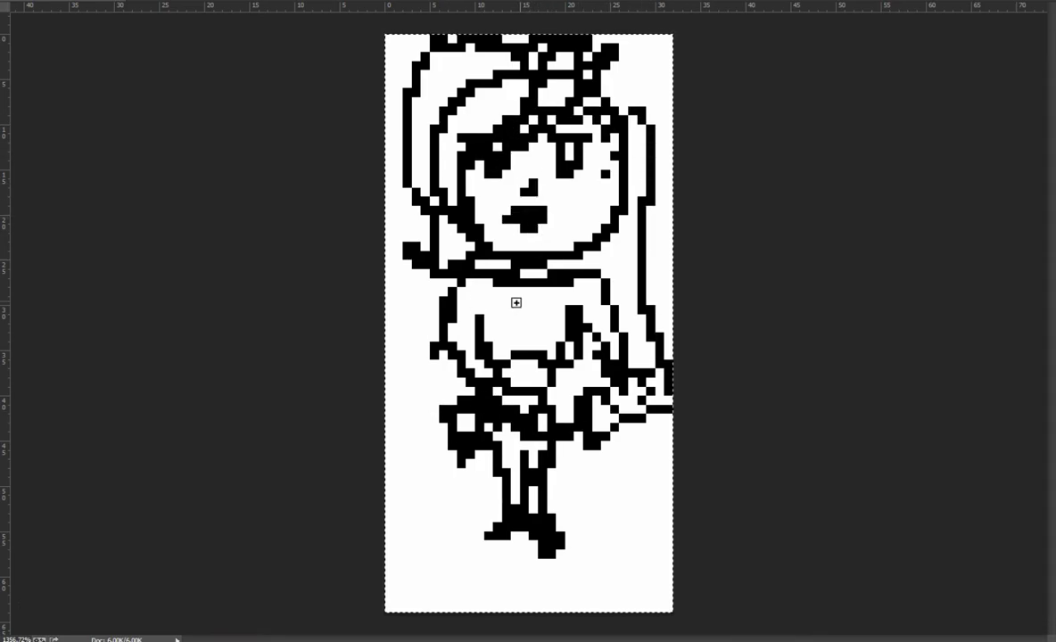
pyautogui.scroll(2, 499, 323)
pyautogui.scroll(-2, 499, 322)
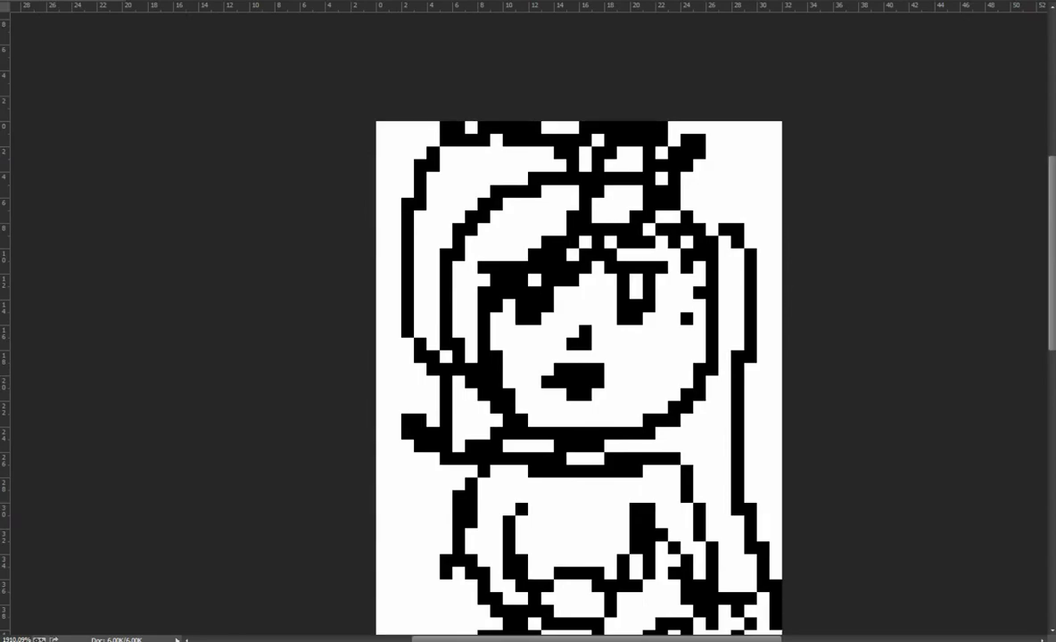
# Open a small second preview window of the sprite and keep the main canvas zoomed in on the head
pyautogui.hotkey('ctrl', 'r')
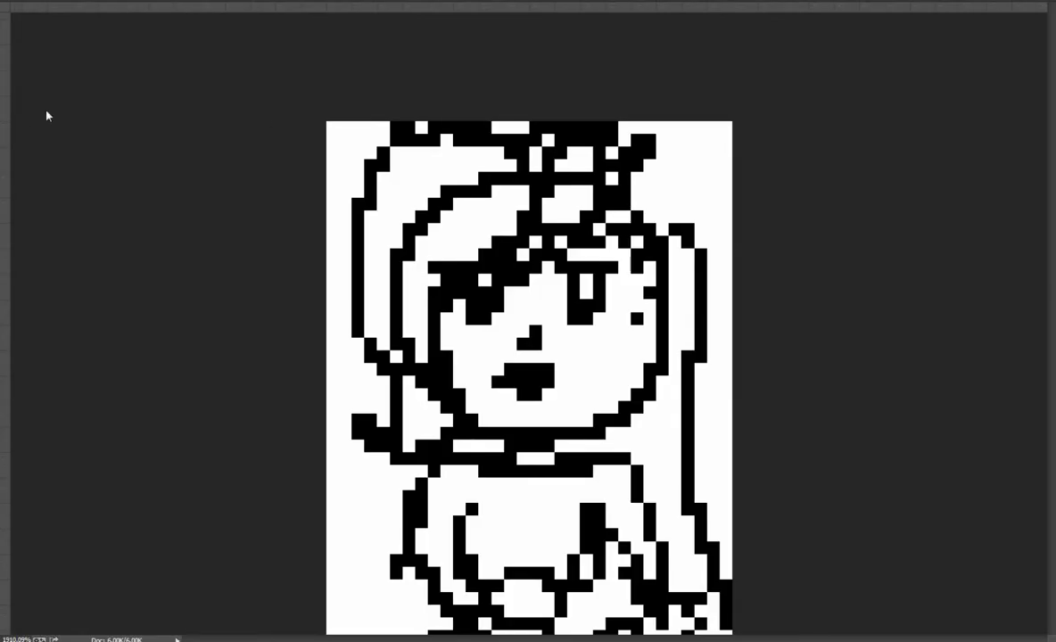
pyautogui.click(400, 217)
pyautogui.hotkey('ctrl', 'a')
pyautogui.hotkey('ctrl', 'r')
pyautogui.hotkey('ctrl', 'd')
pyautogui.hotkey('ctrl', 'r')
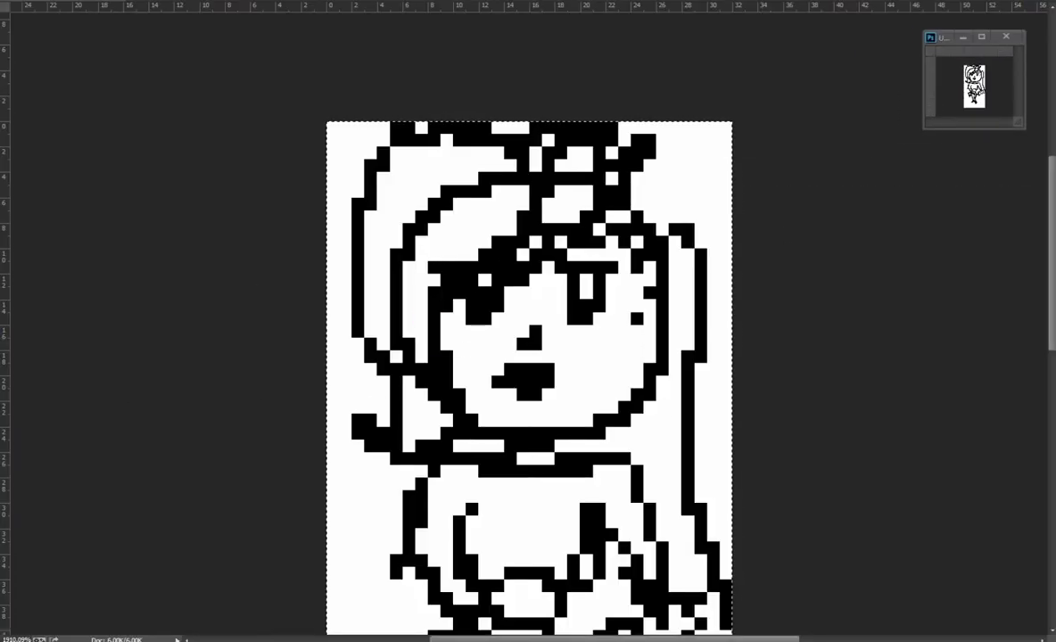
pyautogui.moveTo(618, 356); pyautogui.dragTo(586, 415)
pyautogui.hotkey('ctrl', 'z')
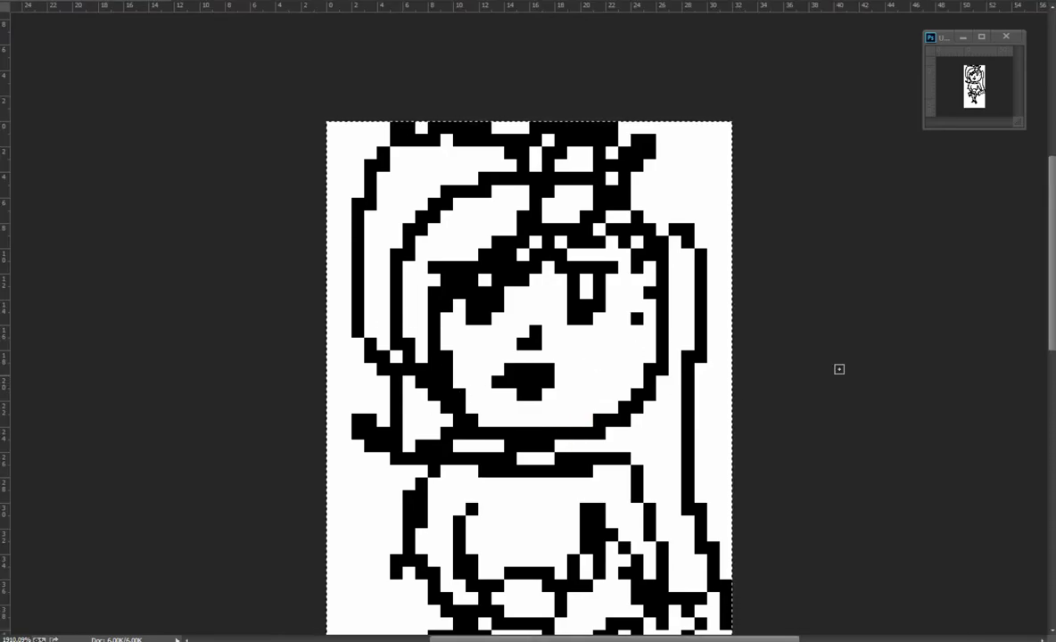
pyautogui.moveTo(609, 356)
pyautogui.mouseDown()
pyautogui.moveTo(542, 437)
pyautogui.moveTo(571, 443)
pyautogui.mouseUp()
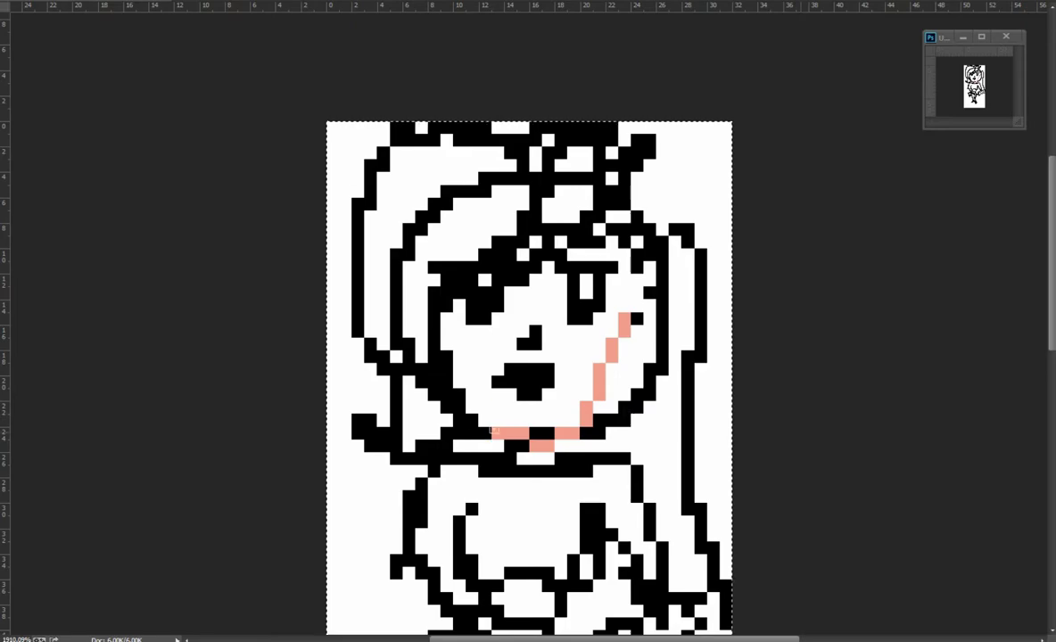
pyautogui.hotkey('ctrl', 'z')
pyautogui.hotkey('ctrl', 'z')
# Outline the round face and pointed chin in a salmon skin tone and fill it with the same colour
pyautogui.click(529, 445)
pyautogui.moveTo(502, 429)
pyautogui.mouseDown()
pyautogui.moveTo(584, 413)
pyautogui.moveTo(634, 357)
pyautogui.moveTo(647, 317)
pyautogui.moveTo(649, 329)
pyautogui.moveTo(634, 246)
pyautogui.moveTo(533, 190)
pyautogui.mouseUp()
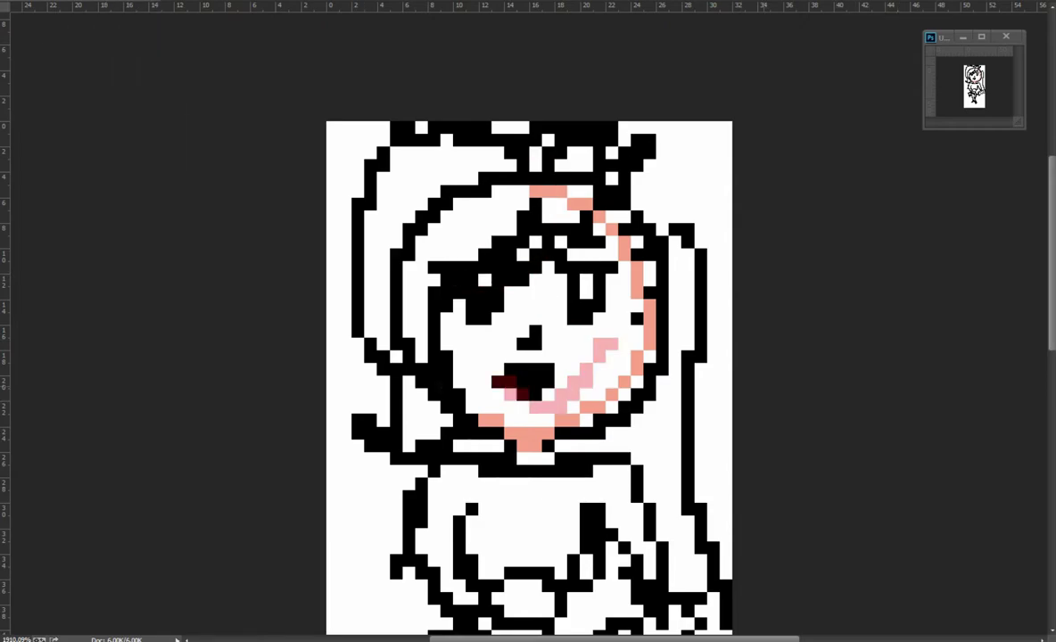
pyautogui.click(636, 313)
pyautogui.hotkey('ctrl', 'd')
pyautogui.press('b')
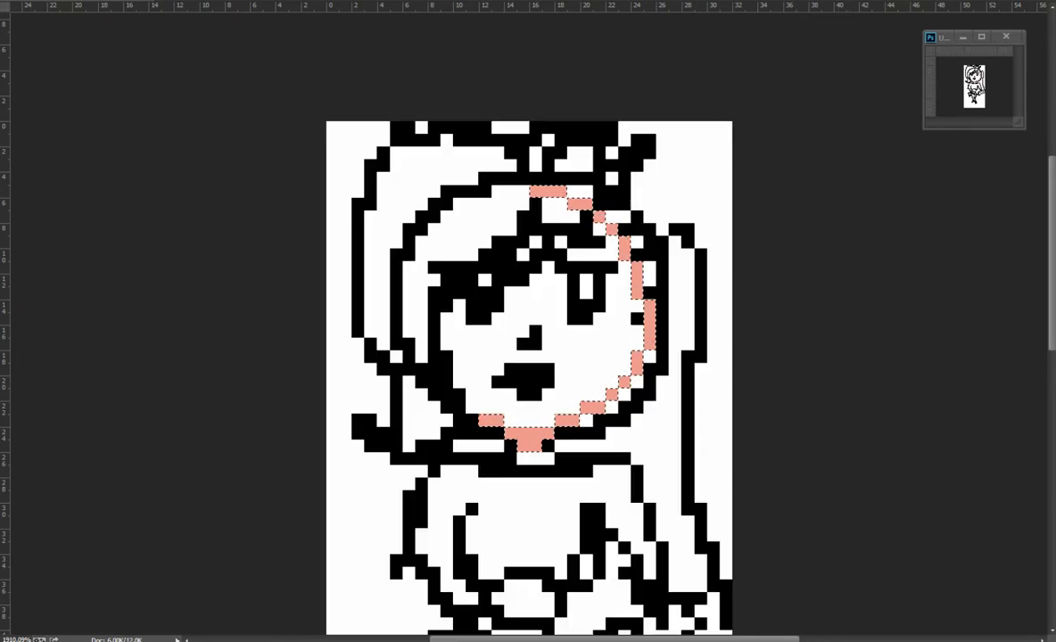
pyautogui.moveTo(465, 407); pyautogui.dragTo(430, 376)
pyautogui.moveTo(409, 299); pyautogui.dragTo(454, 215)
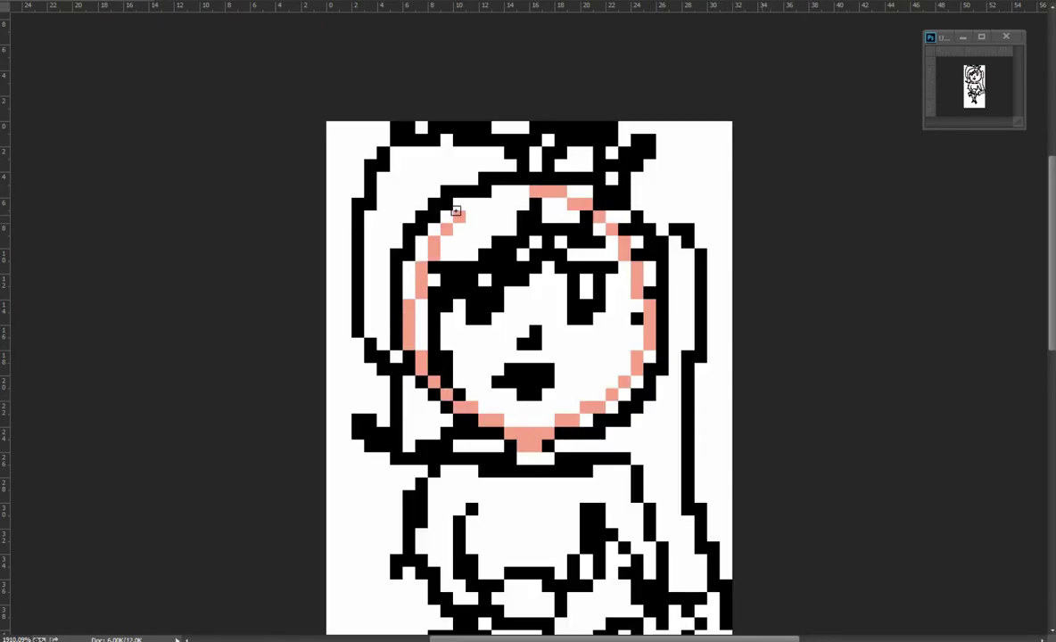
pyautogui.click(567, 390)
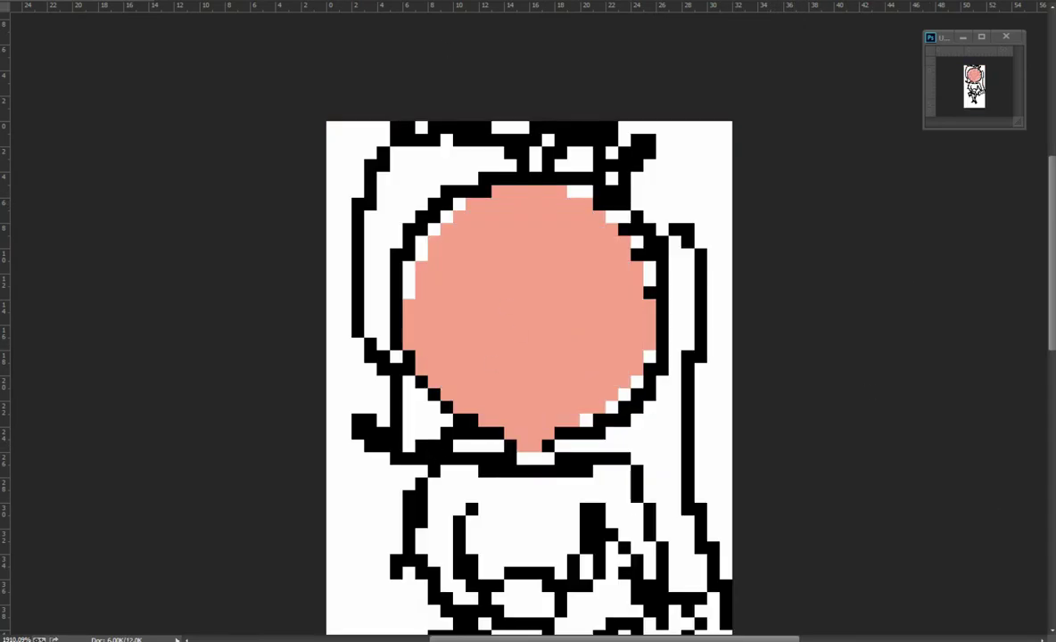
# Create a new document named colorramp and paint a column of dark, base and light skin tones in it
pyautogui.hotkey('ctrl', 'r')
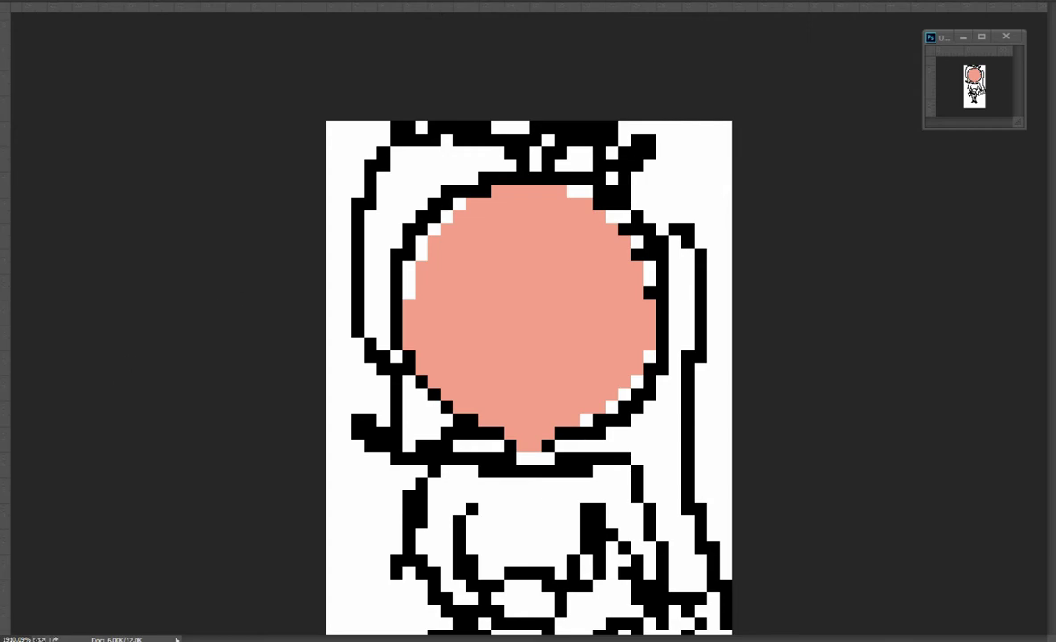
pyautogui.hotkey('ctrl', 'n')
pyautogui.press('Return')
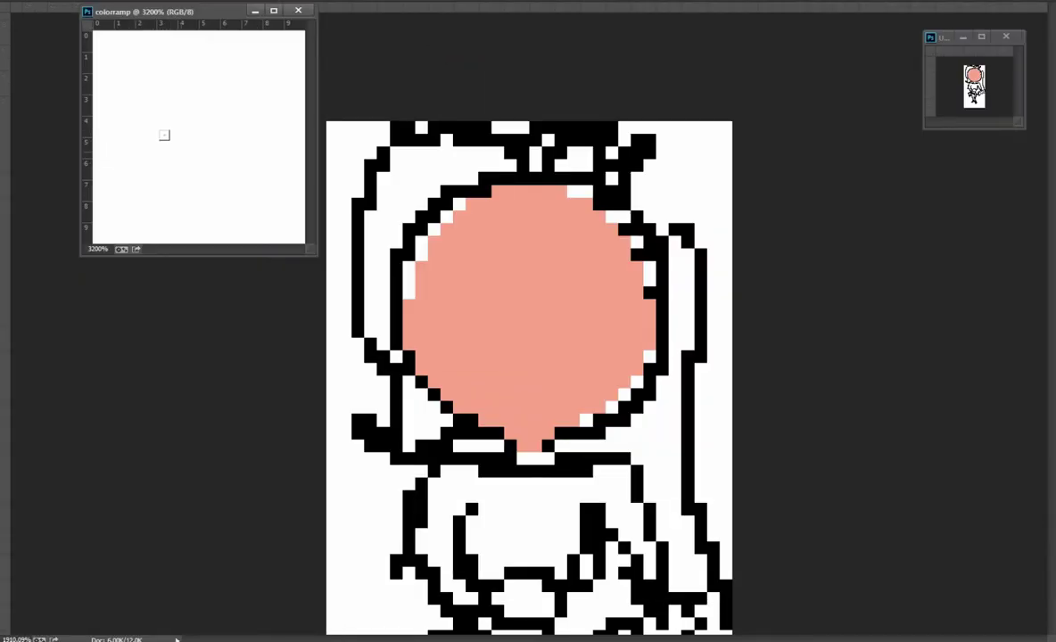
pyautogui.click(92, 113)
pyautogui.click(93, 92)
pyautogui.press('Return')
pyautogui.click(92, 134)
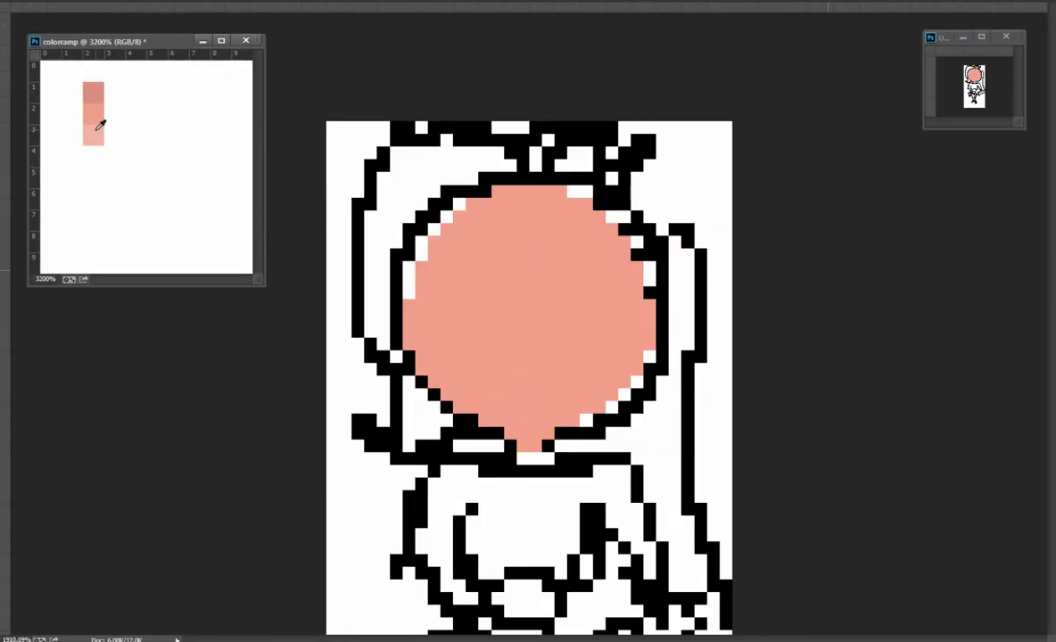
# Add black and dark plum shades to the colour ramp as a separate column and as a row above the skin tones
pyautogui.hotkey('ctrl', 'r')
pyautogui.hotkey('ctrl', 'r')
pyautogui.click(199, 91)
pyautogui.press('Return')
pyautogui.click(199, 113)
pyautogui.press('Return')
pyautogui.click(199, 71)
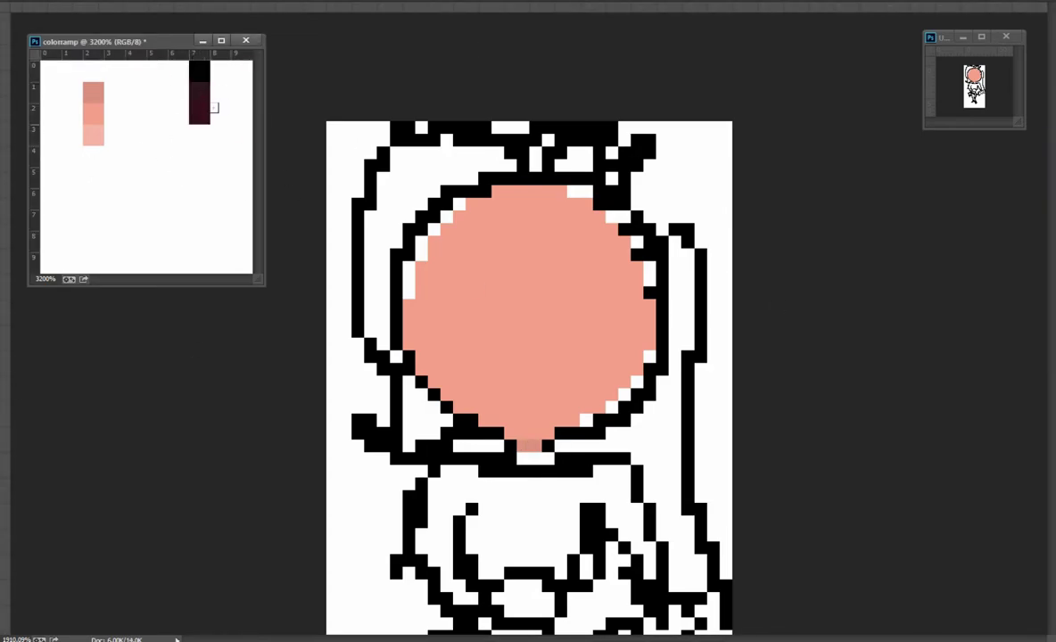
pyautogui.click(136, 70)
# Paint two dark plum brow lines with inner corner pixels and light skin highlights above them on the face
pyautogui.click(467, 236)
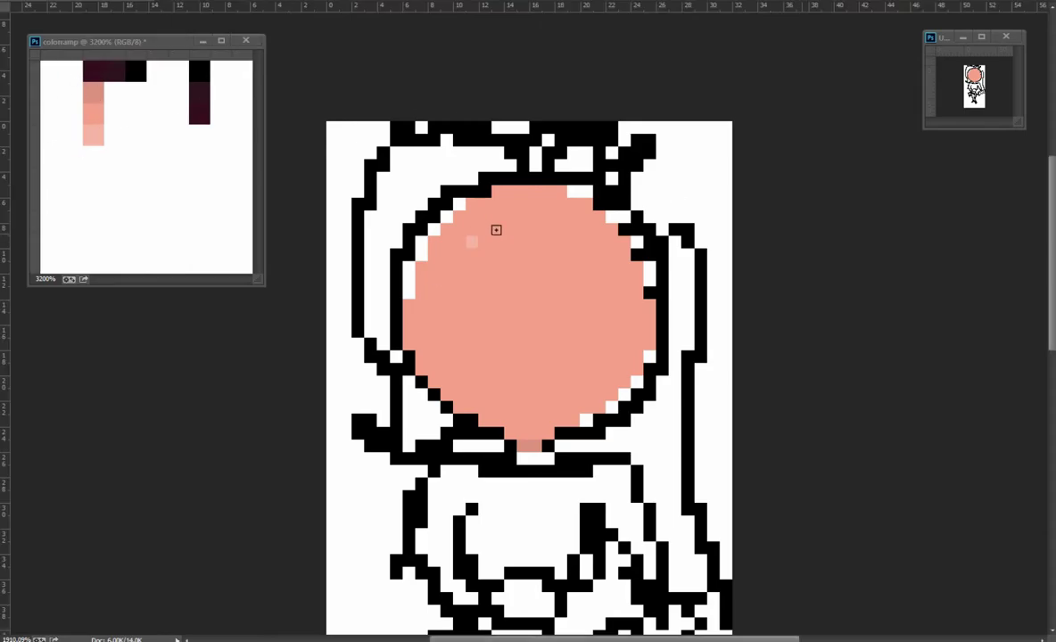
pyautogui.moveTo(499, 254); pyautogui.dragTo(453, 254)
pyautogui.click(509, 267)
pyautogui.click(548, 266)
pyautogui.click(560, 254)
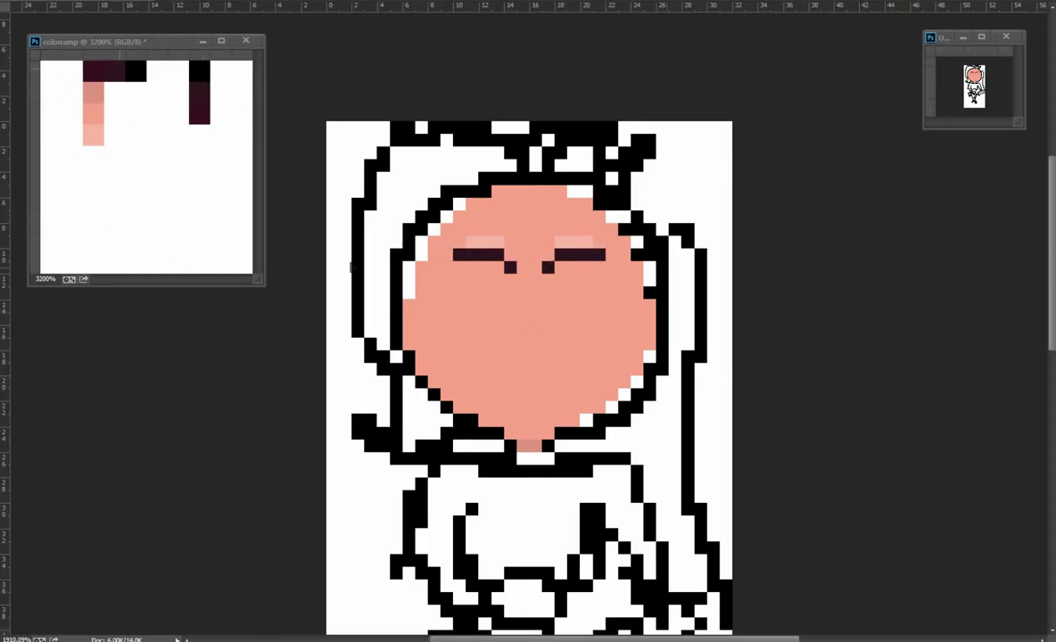
# Add a blue swatch to the colour ramp and paint both irises with it below the brow lines
pyautogui.click(199, 157)
pyautogui.press('Return')
pyautogui.moveTo(484, 266); pyautogui.dragTo(471, 291)
pyautogui.moveTo(586, 267); pyautogui.dragTo(573, 292)
# Add a red swatch to the colour ramp and paint the lips with it
pyautogui.click(157, 220)
pyautogui.click(510, 381)
pyautogui.moveTo(510, 381); pyautogui.dragTo(523, 393)
pyautogui.hotkey('ctrl', 'z')
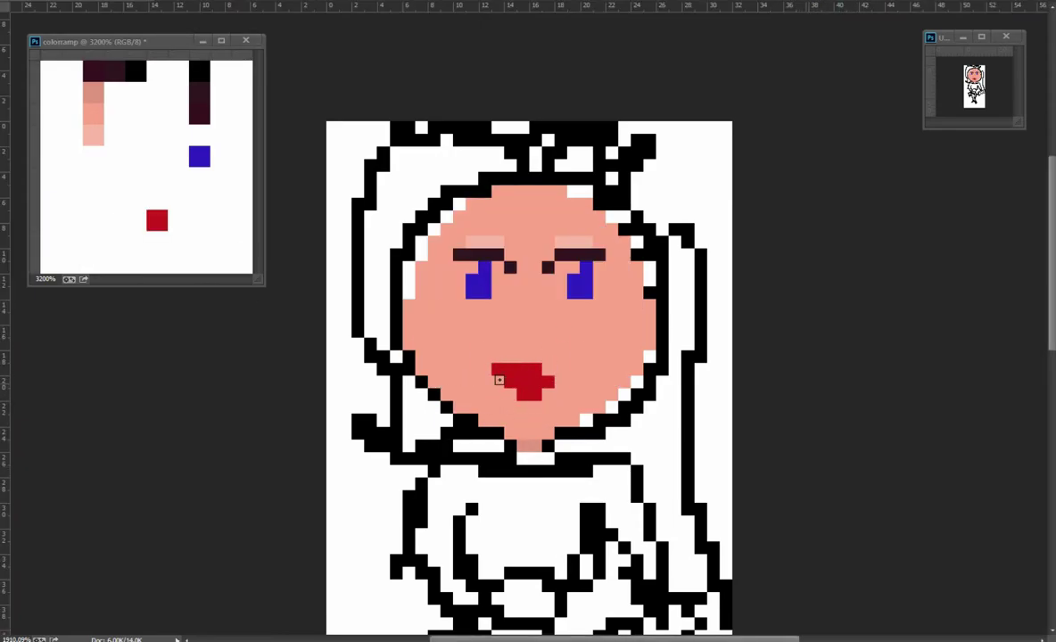
# Draw a black diagonal fringe line across the forehead from the top of the head to the left cheek
pyautogui.moveTo(542, 180); pyautogui.dragTo(464, 223)
pyautogui.hotkey('ctrl', 'z')
pyautogui.moveTo(561, 191); pyautogui.dragTo(446, 279)
pyautogui.moveTo(555, 195); pyautogui.dragTo(425, 288)
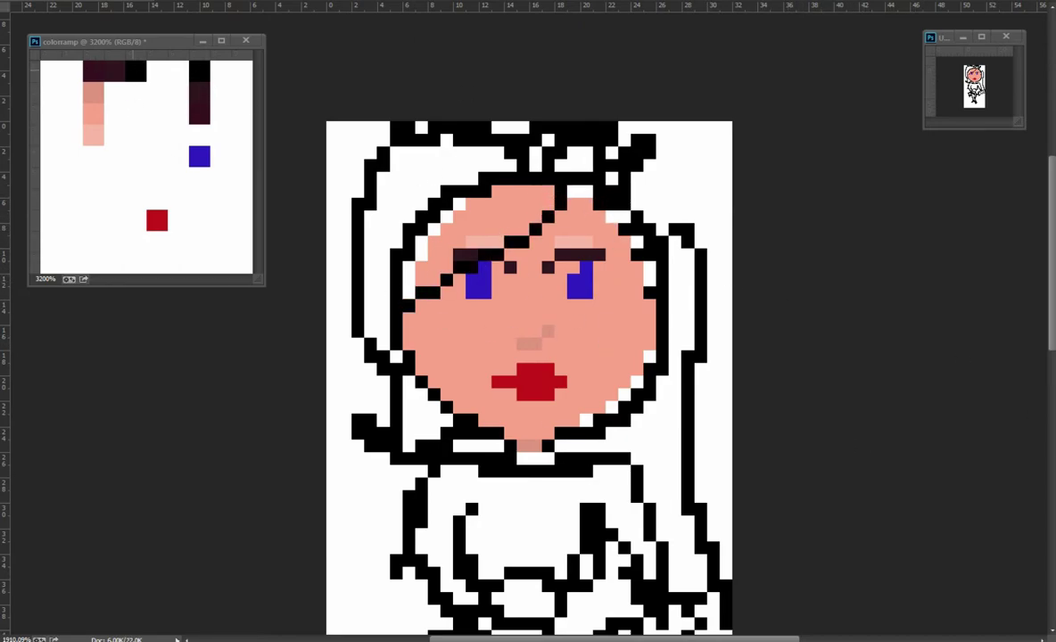
# Outline the wavy side lock left of the face and carry the outer hair contour over the crown in black
pyautogui.click(398, 316)
pyautogui.press('Return')
pyautogui.moveTo(397, 310)
pyautogui.mouseDown()
pyautogui.moveTo(440, 417)
pyautogui.moveTo(406, 472)
pyautogui.moveTo(381, 465)
pyautogui.moveTo(384, 408)
pyautogui.mouseUp()
pyautogui.moveTo(352, 367); pyautogui.dragTo(373, 275)
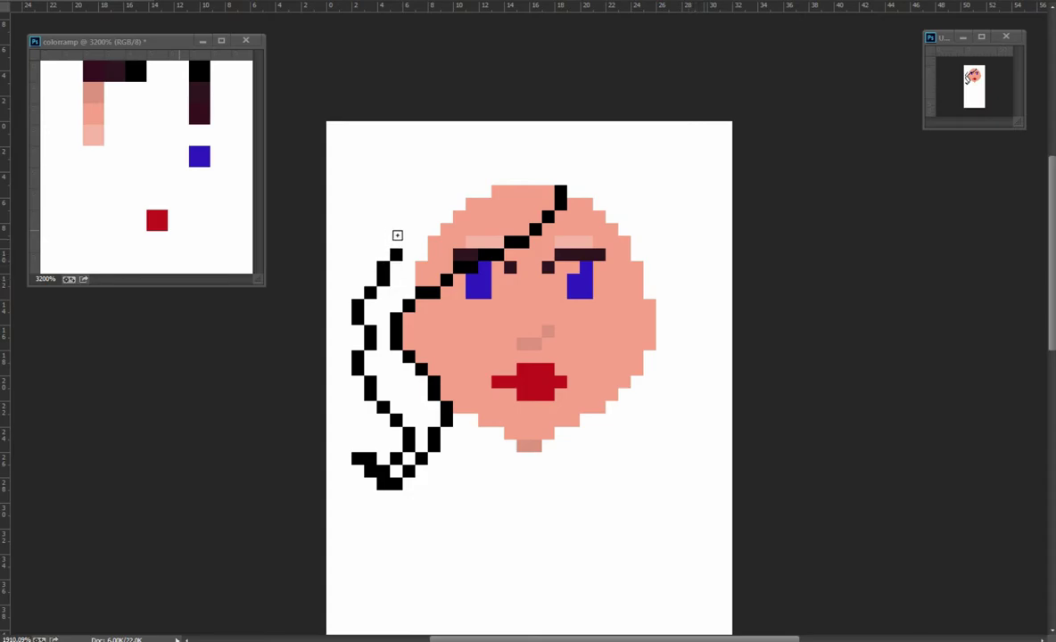
pyautogui.moveTo(393, 236); pyautogui.dragTo(446, 177)
pyautogui.moveTo(560, 189)
pyautogui.mouseDown()
pyautogui.moveTo(503, 141)
pyautogui.moveTo(450, 170)
pyautogui.mouseUp()
pyautogui.press('l')
pyautogui.moveTo(336, 304)
pyautogui.mouseDown()
pyautogui.moveTo(629, 95)
pyautogui.moveTo(336, 304)
pyautogui.moveTo(415, 492)
pyautogui.mouseUp()
pyautogui.press('v')
pyautogui.press('Up')
pyautogui.press('Up')
pyautogui.press('Down')
pyautogui.press('Down')
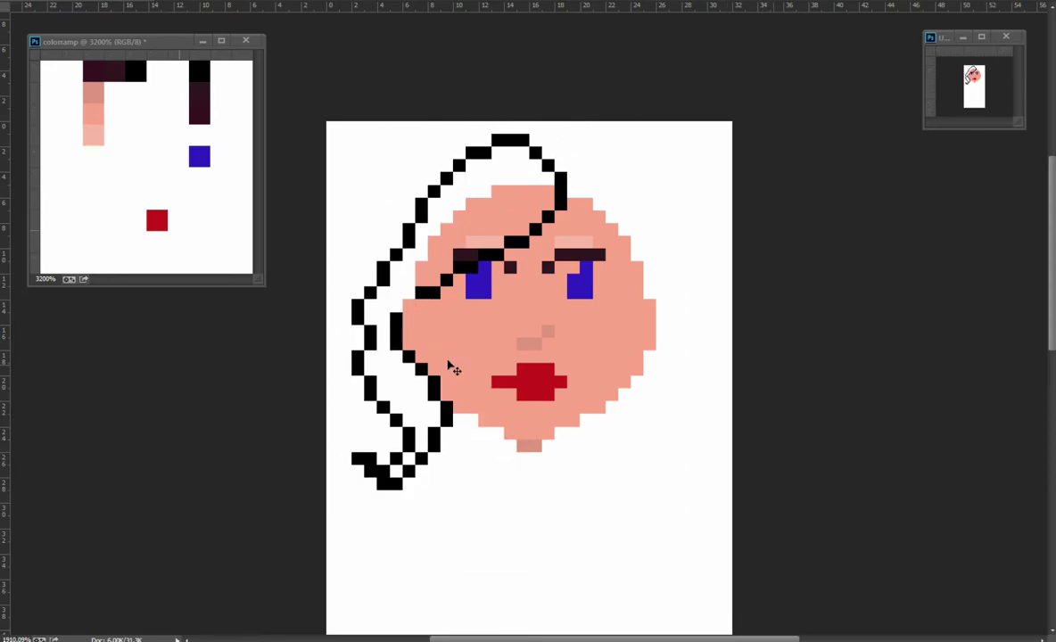
# Redraw the outer hair contour slightly further from the head and merge the layers
pyautogui.moveTo(392, 237)
pyautogui.mouseDown()
pyautogui.moveTo(417, 188)
pyautogui.moveTo(473, 161)
pyautogui.mouseUp()
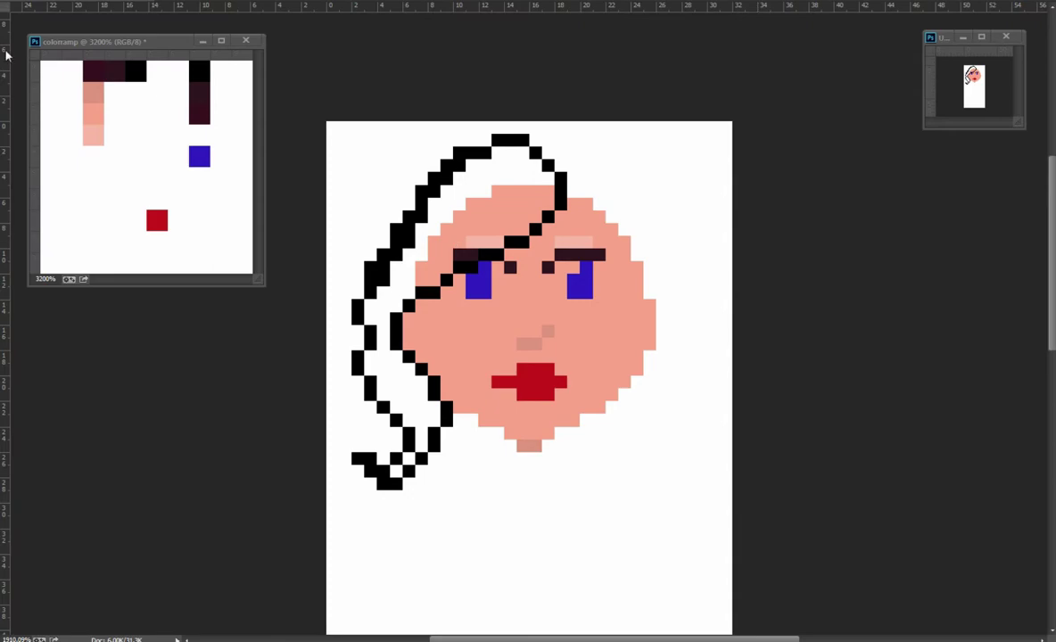
pyautogui.hotkey('alt', 'Tab')
pyautogui.hotkey('ctrl', 'z')
pyautogui.hotkey('ctrl', 'z')
pyautogui.hotkey('ctrl', 'z')
pyautogui.hotkey('ctrl', 'z')
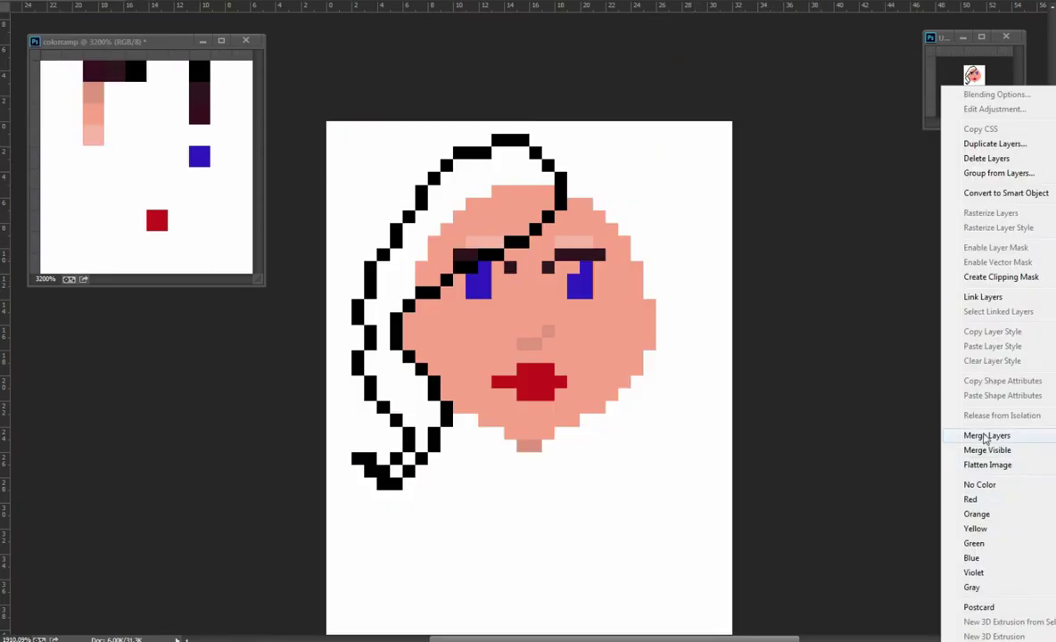
# Fill the hair outline with dark plum and paint a highlight near the crown in a mauve shade added to the ramp
pyautogui.click(446, 197)
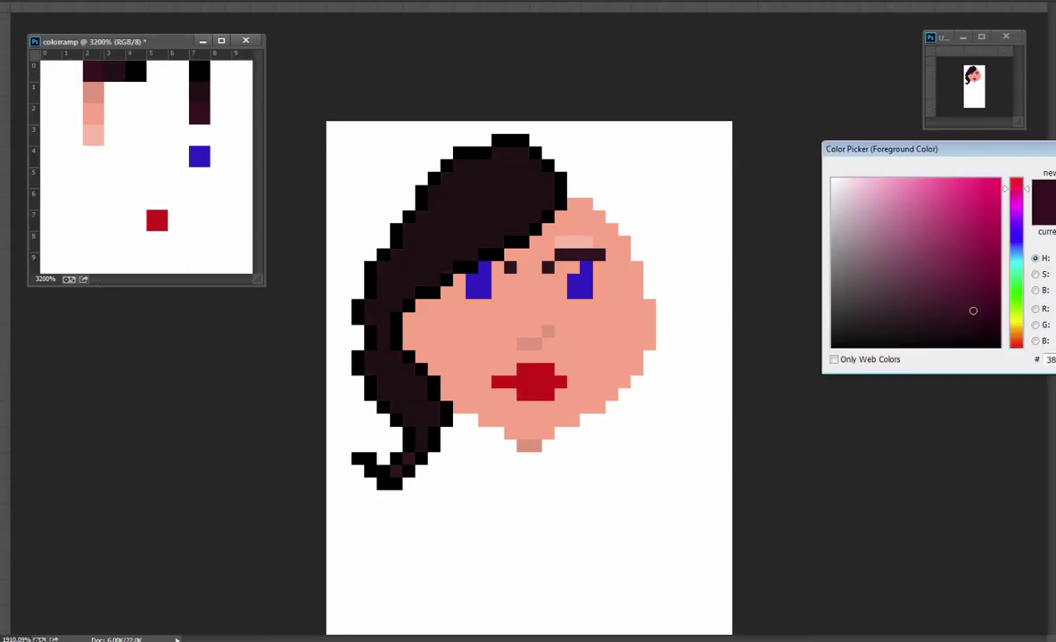
pyautogui.click(71, 70)
pyautogui.moveTo(513, 165); pyautogui.dragTo(459, 190)
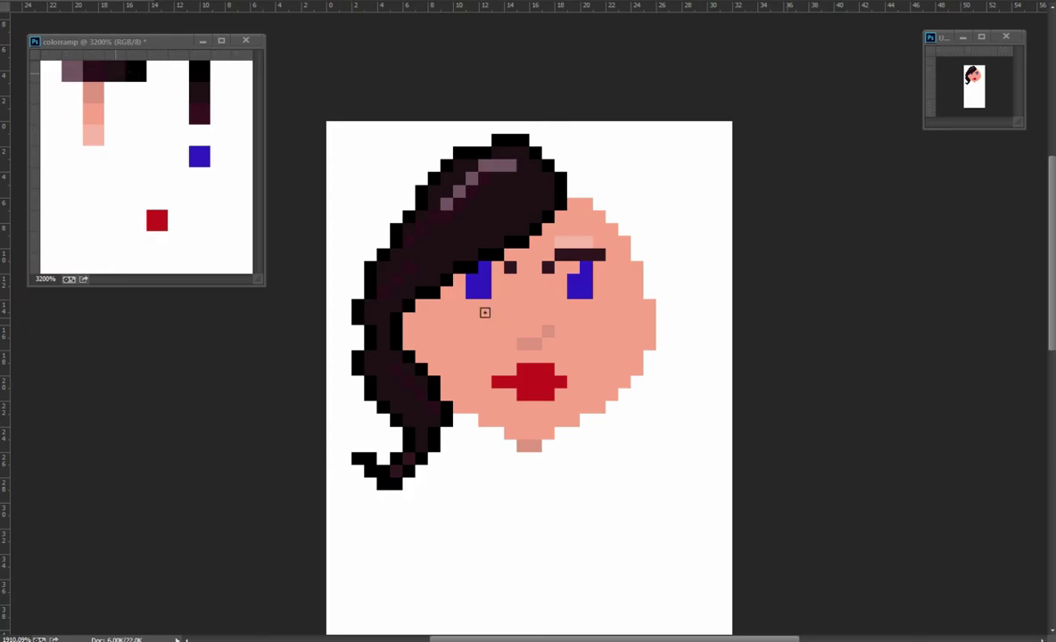
# Dot dark hair pixels along the right edge of the face and enlarge the preview to 200%
pyautogui.moveTo(636, 304); pyautogui.dragTo(580, 212)
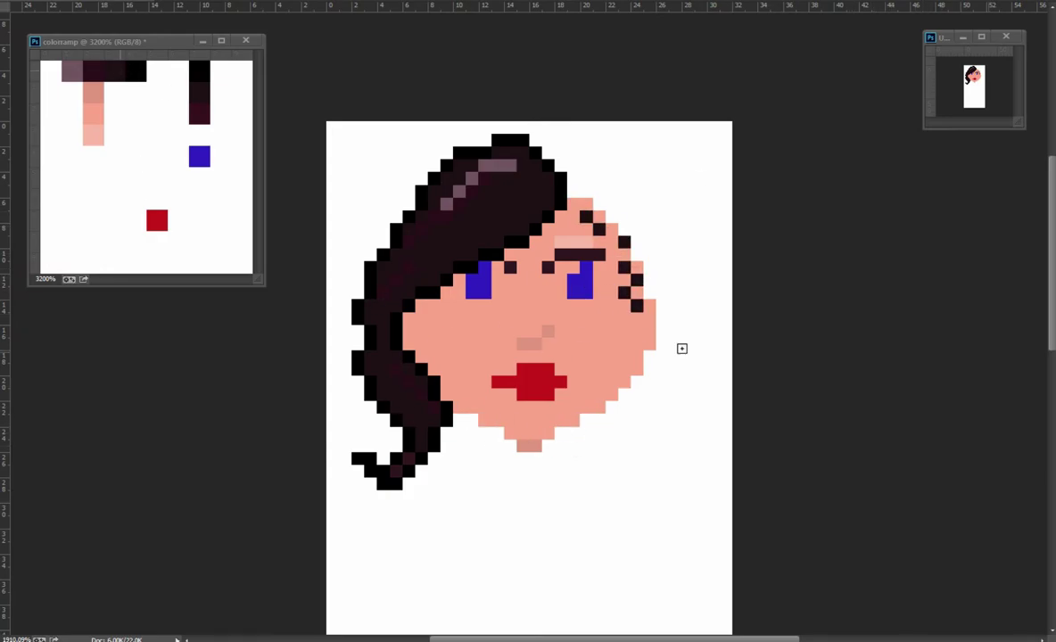
pyautogui.moveTo(650, 301); pyautogui.dragTo(612, 396)
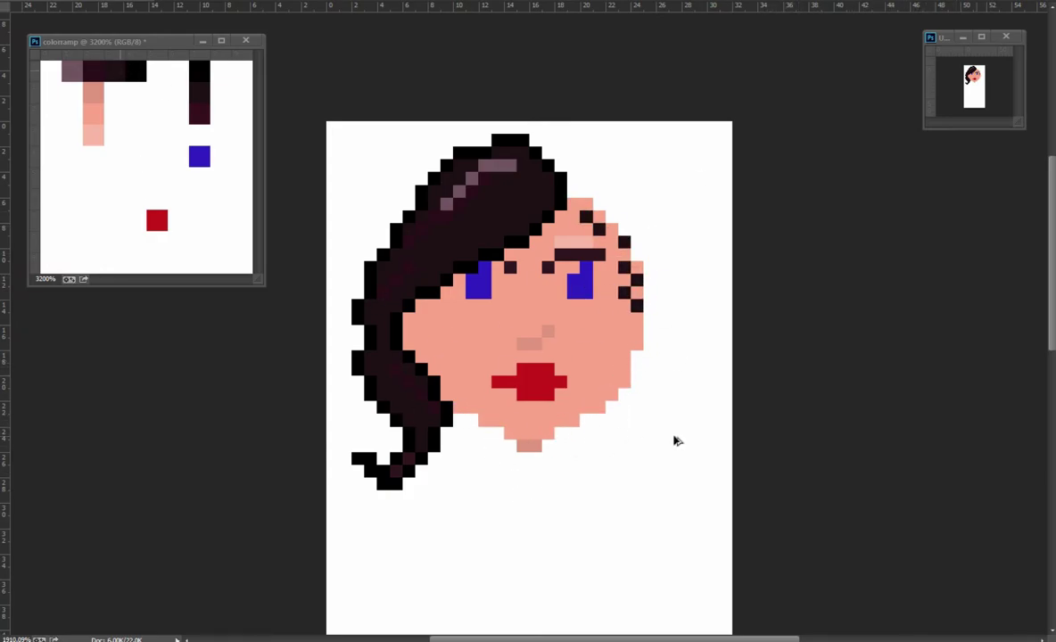
pyautogui.click(973, 89)
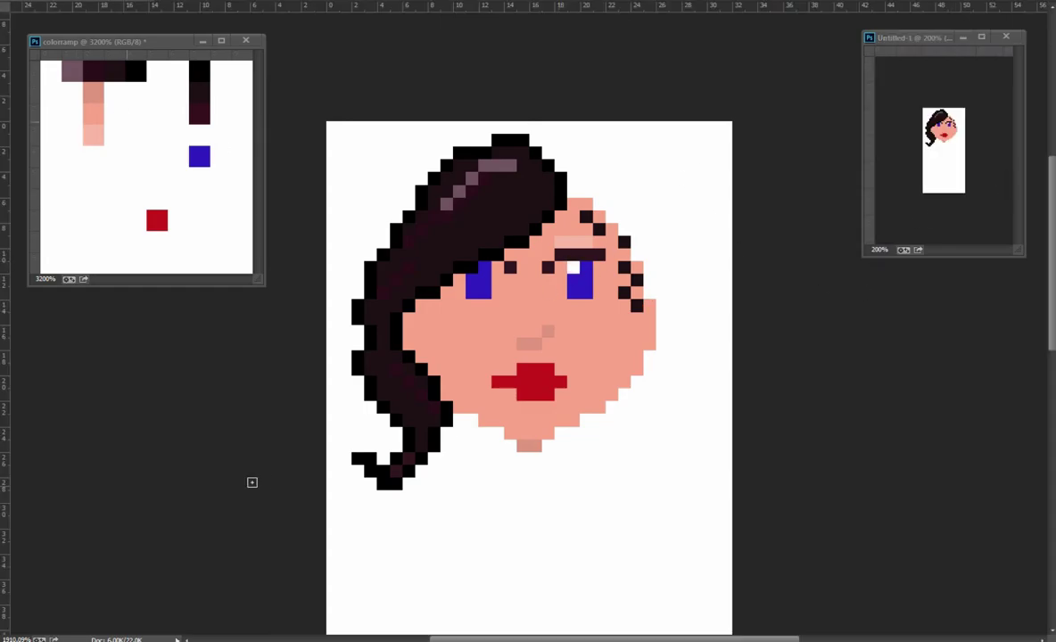
# Add a second dark hair section behind the crown with mauve highlights and a short strand sticking out at its left
pyautogui.moveTo(699, 488); pyautogui.dragTo(677, 355)
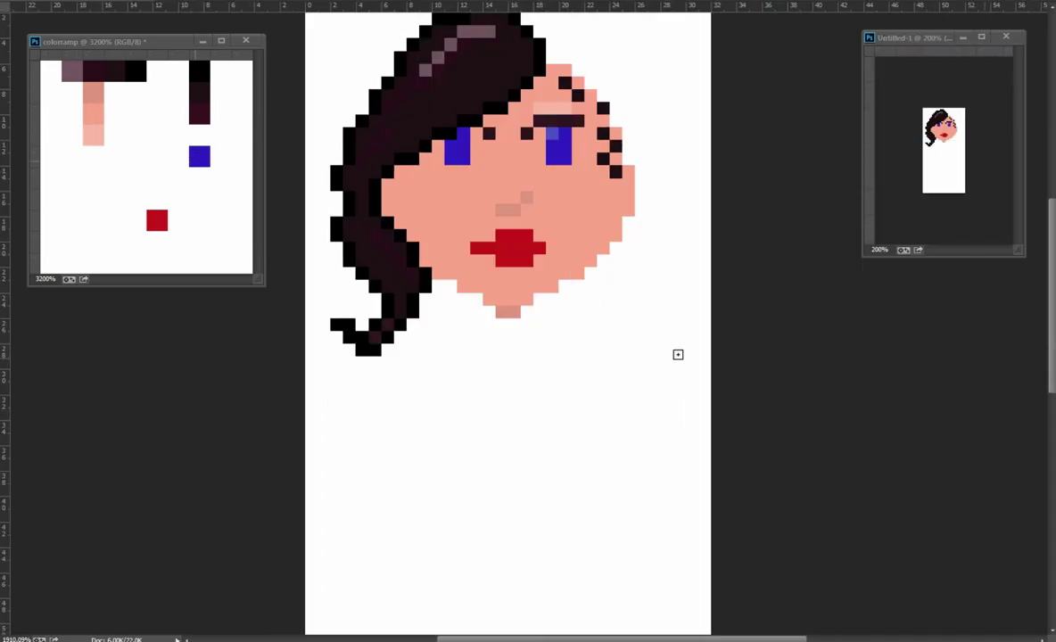
pyautogui.scroll(5, 607, 303)
pyautogui.hscroll(-3, 553, 268)
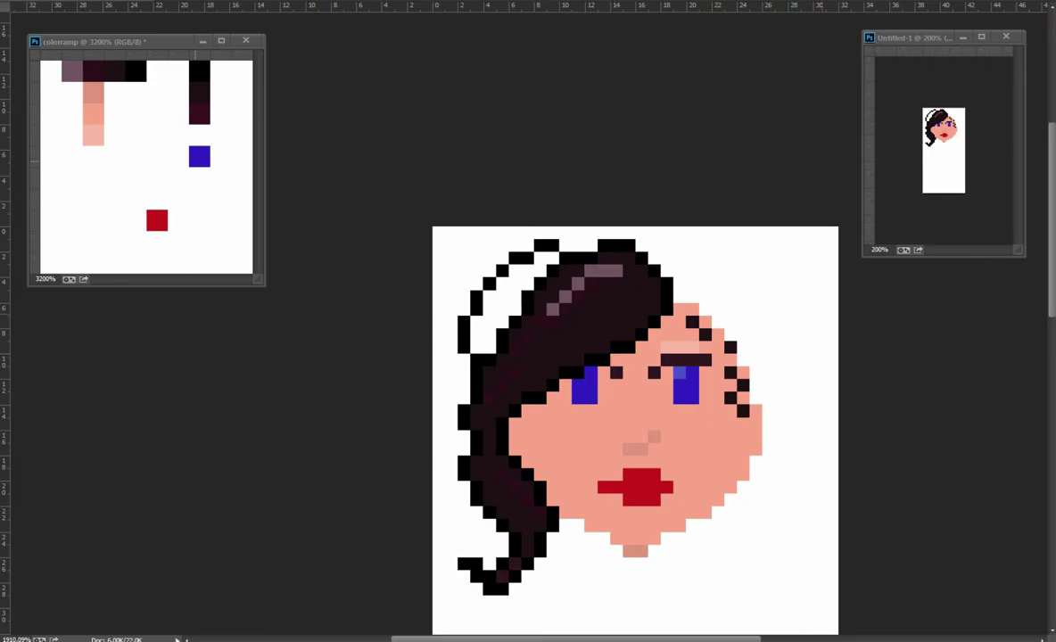
pyautogui.moveTo(463, 321); pyautogui.dragTo(509, 353)
pyautogui.moveTo(535, 284)
pyautogui.mouseDown()
pyautogui.moveTo(471, 330)
pyautogui.moveTo(451, 372)
pyautogui.mouseUp()
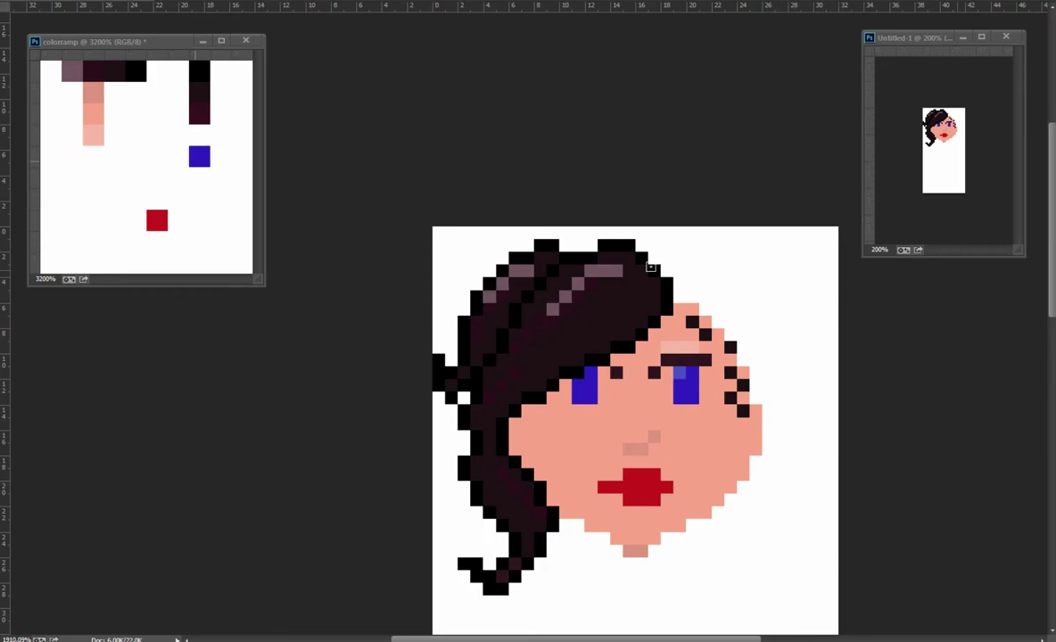
# Extend the hair over the left cheek and crown, and add a small dark curl at the right of the forehead
pyautogui.moveTo(481, 428)
pyautogui.mouseDown()
pyautogui.moveTo(501, 452)
pyautogui.moveTo(583, 443)
pyautogui.moveTo(721, 387)
pyautogui.moveTo(648, 415)
pyautogui.moveTo(697, 426)
pyautogui.moveTo(549, 405)
pyautogui.moveTo(534, 441)
pyautogui.mouseUp()
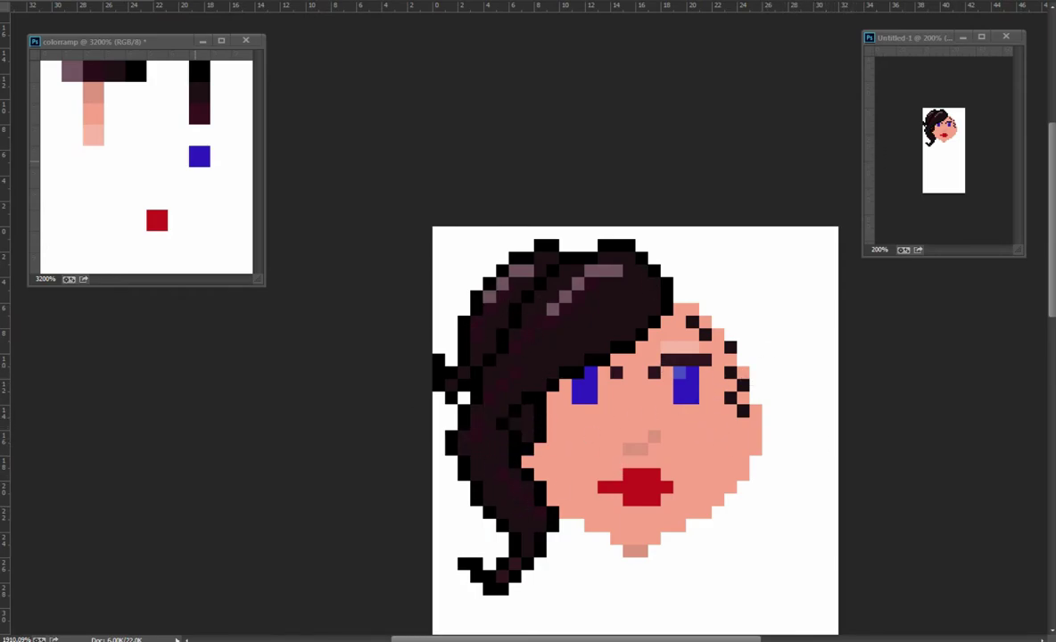
pyautogui.moveTo(617, 246); pyautogui.dragTo(545, 229)
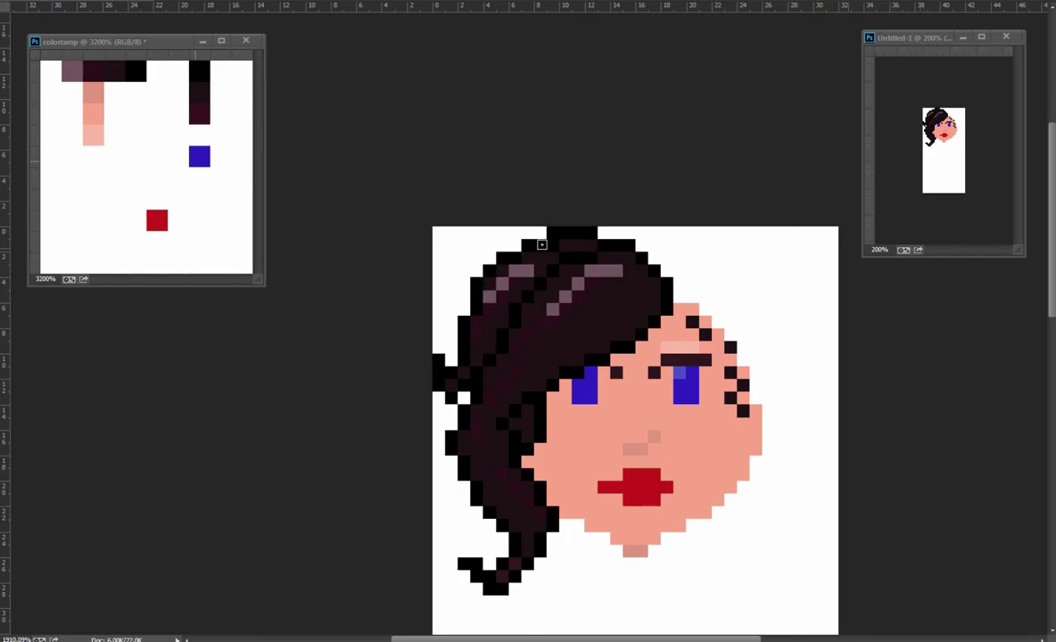
pyautogui.moveTo(681, 364); pyautogui.dragTo(561, 214)
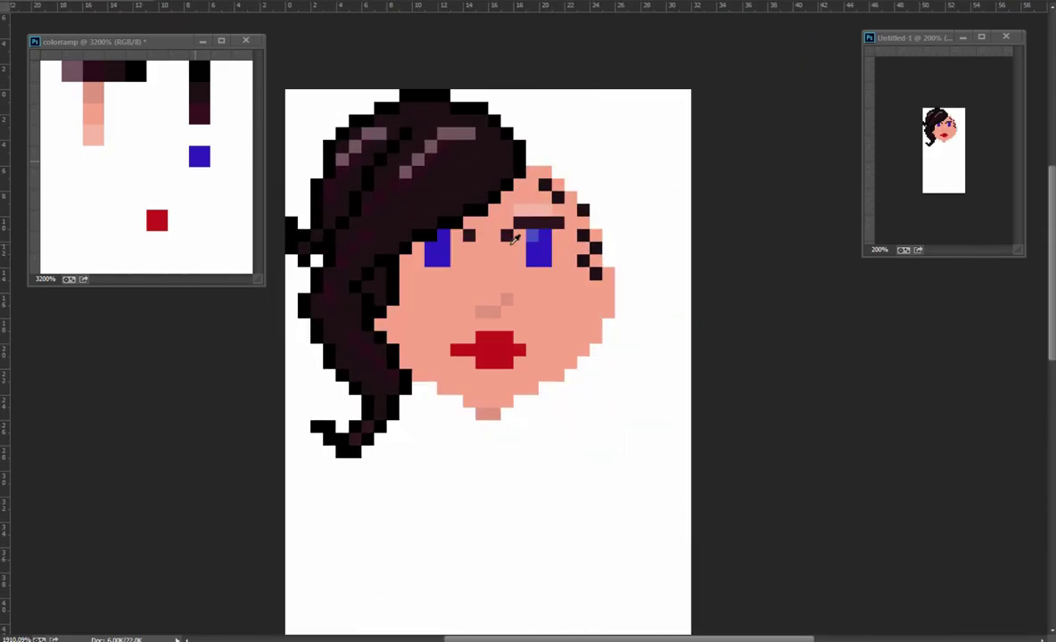
pyautogui.moveTo(534, 146)
pyautogui.mouseDown()
pyautogui.moveTo(589, 159)
pyautogui.moveTo(560, 165)
pyautogui.mouseUp()
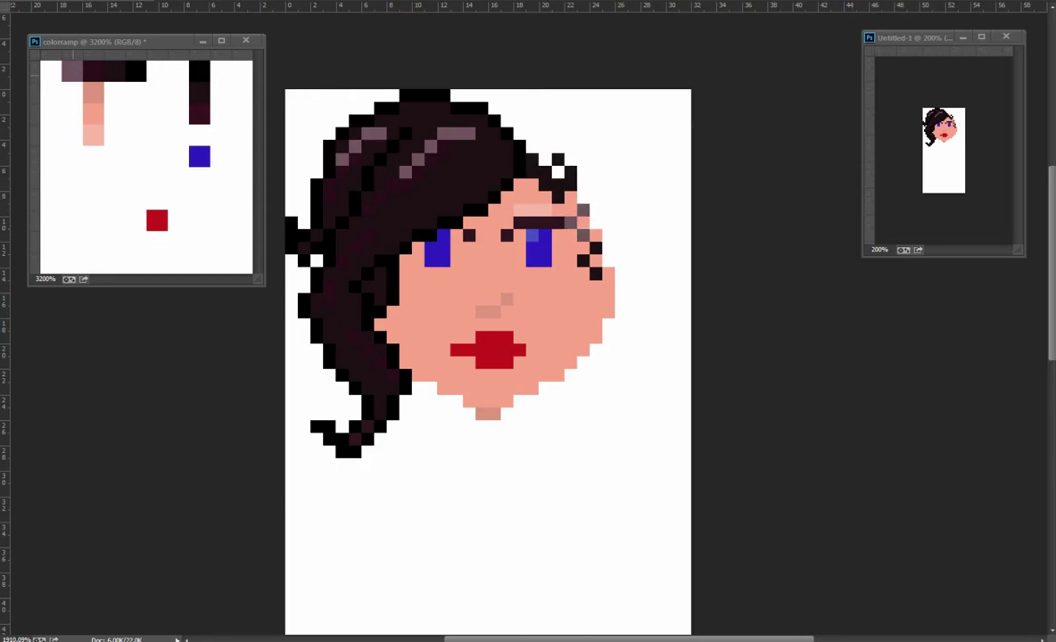
# Pick a light grey-blue and draw a wavy hair strand outline from the right temple down beside the face
pyautogui.click(836, 209)
pyautogui.press('Return')
pyautogui.moveTo(584, 210)
pyautogui.mouseDown()
pyautogui.moveTo(641, 249)
pyautogui.moveTo(662, 306)
pyautogui.mouseUp()
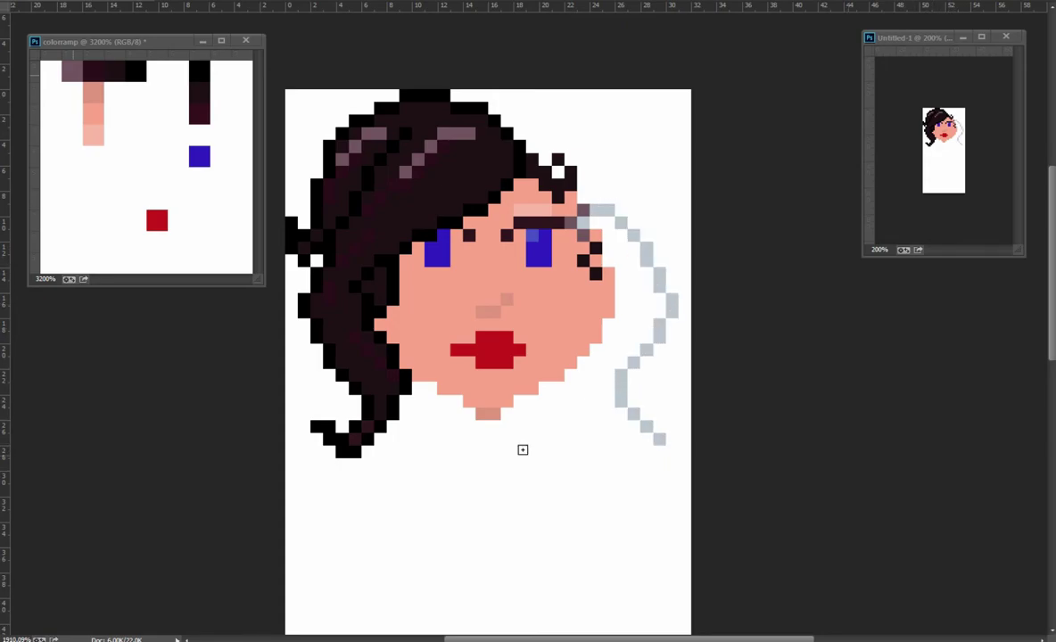
# Add light, medium and dark grey-blue swatches to the colour ramp
pyautogui.click(50, 72)
pyautogui.press('Return')
pyautogui.press('Return')
pyautogui.click(49, 113)
# Paint a short neck with a wider base in the shaded skin tone below the chin, and clear the hair selection
pyautogui.moveTo(671, 439)
pyautogui.mouseDown()
pyautogui.moveTo(624, 488)
pyautogui.moveTo(616, 303)
pyautogui.moveTo(493, 269)
pyautogui.moveTo(525, 346)
pyautogui.mouseUp()
pyautogui.hotkey('ctrl', 'z')
pyautogui.hotkey('ctrl', 'r')
pyautogui.hotkey('ctrl', 'r')
pyautogui.hotkey('ctrl', 'r')
pyautogui.click(481, 121)
pyautogui.scroll(2, 514, 133)
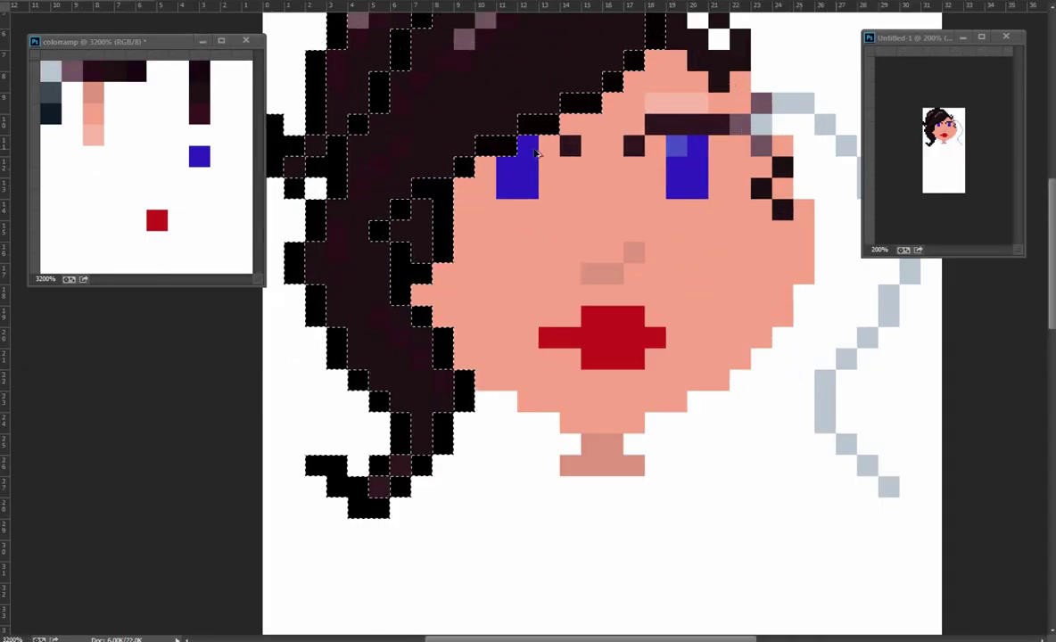
pyautogui.hotkey('ctrl', 'd')
# Paint skin-coloured shoulders and an upper chest below the neck, with darker skin shading at the collar and chest centre
pyautogui.hscroll(3, 553, 156)
pyautogui.scroll(-1, 568, 158)
pyautogui.scroll(-3, 667, 74)
pyautogui.hscroll(-2, 667, 75)
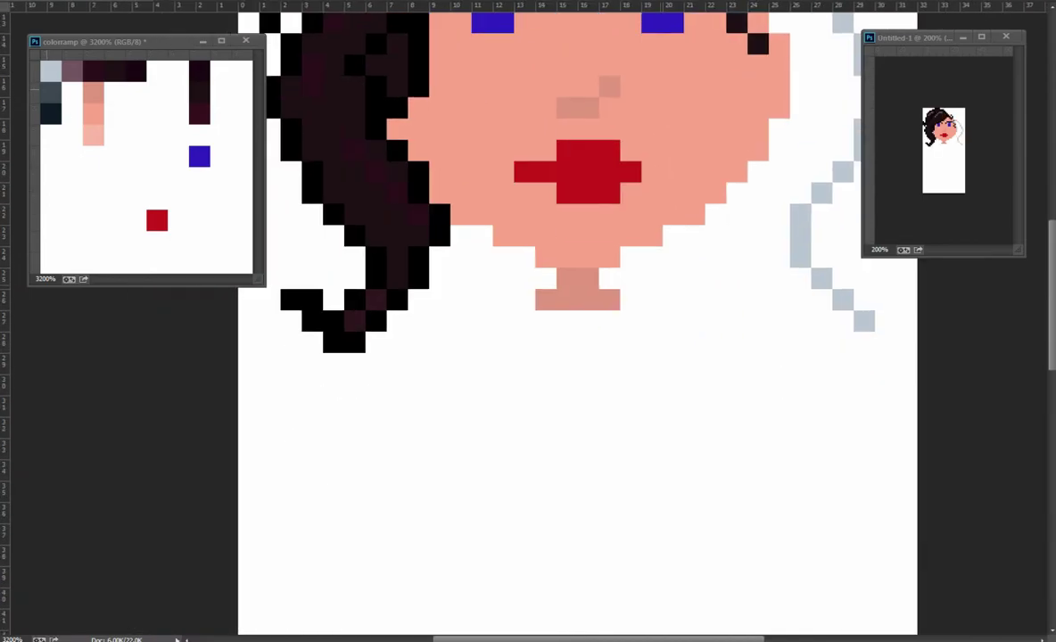
pyautogui.moveTo(512, 285)
pyautogui.mouseDown()
pyautogui.moveTo(634, 280)
pyautogui.moveTo(575, 304)
pyautogui.moveTo(565, 337)
pyautogui.moveTo(542, 332)
pyautogui.moveTo(683, 314)
pyautogui.moveTo(650, 339)
pyautogui.mouseUp()
# Paint a red bodice below the chest with a bright yellow chequered trim, and add the yellow to the colour ramp
pyautogui.keyDown('alt'); pyautogui.click(156, 218); pyautogui.keyUp('alt')
pyautogui.moveTo(499, 362); pyautogui.dragTo(655, 362)
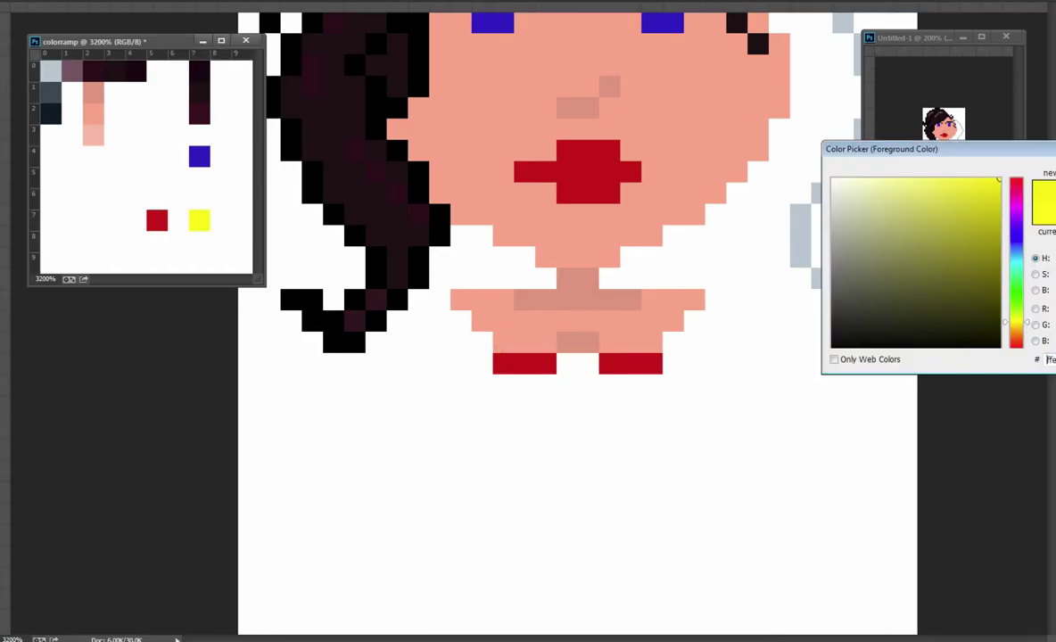
pyautogui.moveTo(588, 362); pyautogui.dragTo(544, 383)
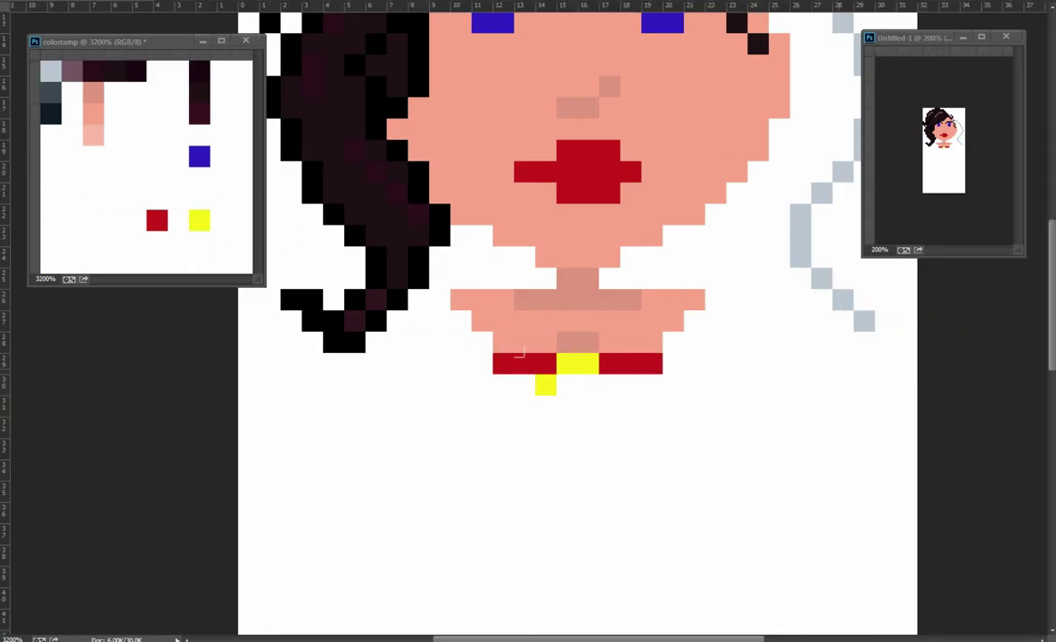
pyautogui.moveTo(502, 341); pyautogui.dragTo(523, 362)
pyautogui.moveTo(650, 341); pyautogui.dragTo(609, 383)
pyautogui.moveTo(502, 384); pyautogui.dragTo(545, 426)
pyautogui.moveTo(545, 426)
pyautogui.mouseDown()
pyautogui.moveTo(574, 400)
pyautogui.moveTo(524, 405)
pyautogui.moveTo(472, 373)
pyautogui.mouseUp()
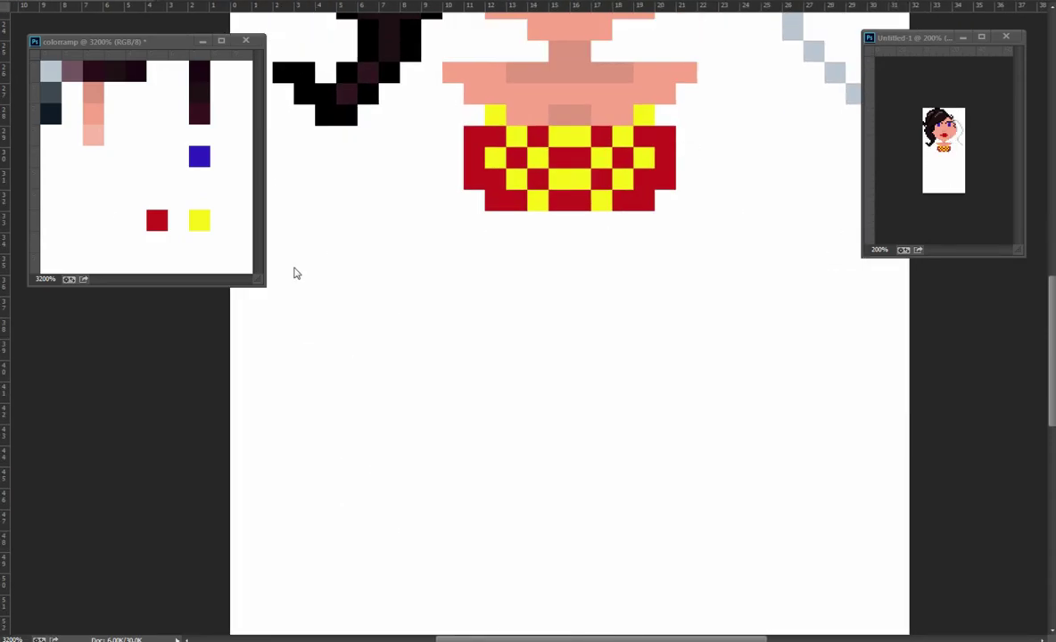
# Taper the red bodice down to the waist and paint blue shorts with a skin-coloured leg below them
pyautogui.moveTo(482, 218)
pyautogui.mouseDown()
pyautogui.moveTo(517, 238)
pyautogui.moveTo(483, 274)
pyautogui.moveTo(558, 328)
pyautogui.moveTo(623, 307)
pyautogui.mouseUp()
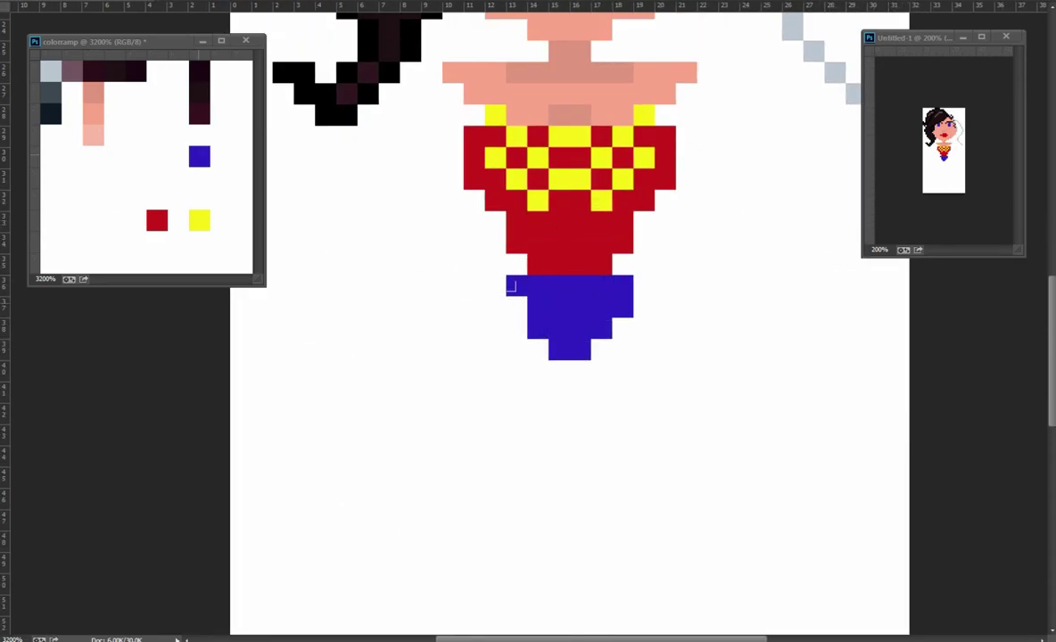
pyautogui.moveTo(538, 300); pyautogui.dragTo(581, 350)
pyautogui.moveTo(516, 328)
pyautogui.mouseDown()
pyautogui.moveTo(538, 371)
pyautogui.moveTo(524, 462)
pyautogui.moveTo(502, 441)
pyautogui.moveTo(484, 448)
pyautogui.moveTo(536, 540)
pyautogui.mouseUp()
# Widen the blue shorts and give them a light grey-blue chequered pattern with solid blue outer edges
pyautogui.click(644, 306)
pyautogui.click(495, 286)
pyautogui.hotkey('ctrl', 'a')
pyautogui.moveTo(589, 305)
pyautogui.mouseDown()
pyautogui.moveTo(588, 347)
pyautogui.moveTo(588, 326)
pyautogui.mouseUp()
pyautogui.hotkey('ctrl', 'd')
pyautogui.press('b')
pyautogui.click(495, 306)
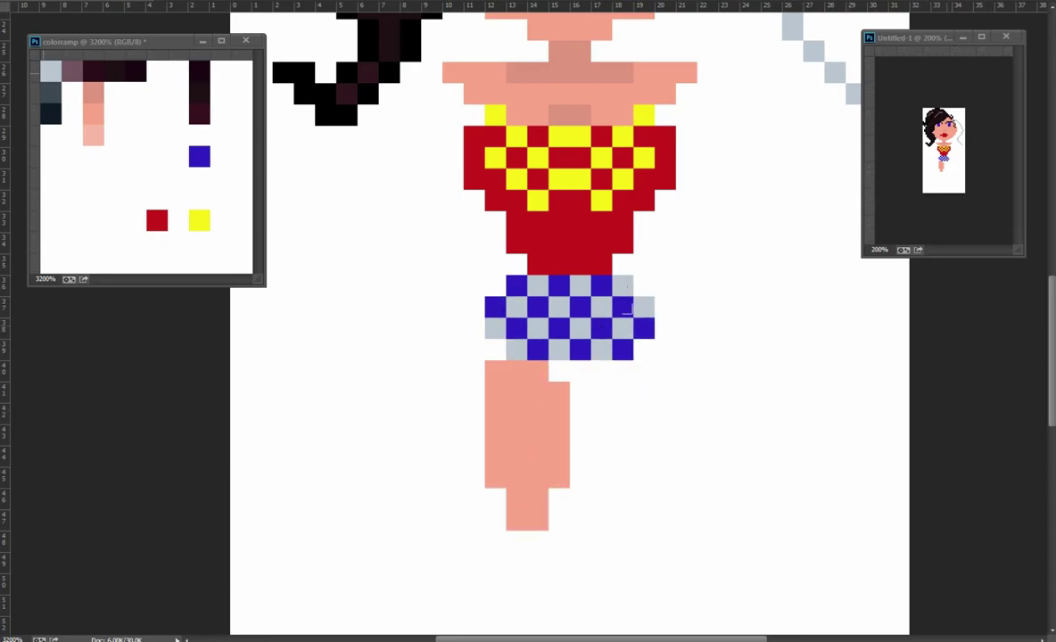
pyautogui.click(644, 328)
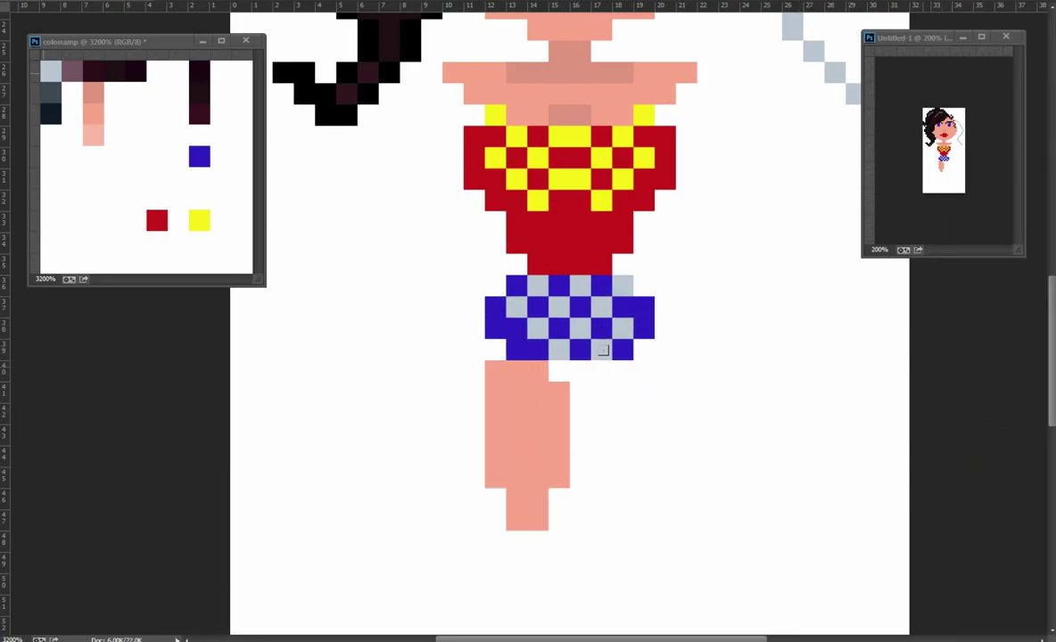
# Save the drawing as ww.psd and the colour ramp as wwcolorramp.psd
pyautogui.hotkey('ctrl', 'shift', 's')
pyautogui.write('ww')
pyautogui.press('Return')
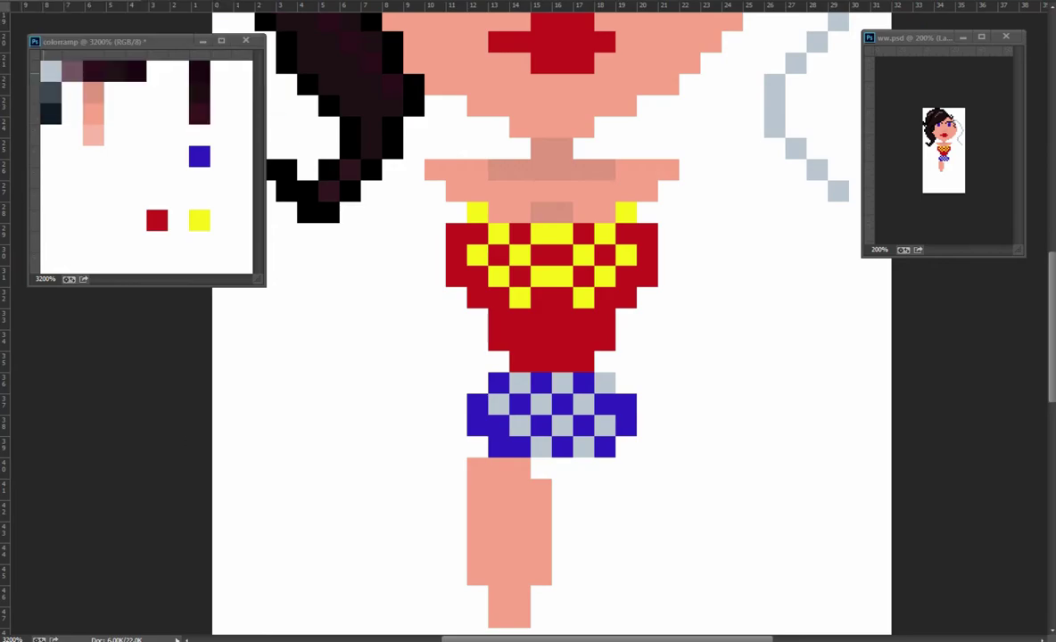
pyautogui.press('Return')
# Add a dark navy swatch to the ramp and repaint the bare leg as a long navy trouser leg
pyautogui.click(135, 92)
pyautogui.moveTo(477, 393)
pyautogui.mouseDown()
pyautogui.moveTo(462, 426)
pyautogui.moveTo(495, 448)
pyautogui.moveTo(471, 510)
pyautogui.moveTo(518, 547)
pyautogui.mouseUp()
pyautogui.scroll(-3, 518, 546)
pyautogui.moveTo(428, 401); pyautogui.dragTo(491, 527)
# Paint a dark shoe with a pale ankle under the first leg and add a second navy trouser leg
pyautogui.keyDown('alt'); pyautogui.click(199, 120); pyautogui.keyUp('alt')
pyautogui.moveTo(447, 520)
pyautogui.mouseDown()
pyautogui.moveTo(470, 551)
pyautogui.moveTo(428, 562)
pyautogui.mouseUp()
pyautogui.moveTo(478, 271)
pyautogui.mouseDown()
pyautogui.moveTo(513, 290)
pyautogui.moveTo(535, 374)
pyautogui.moveTo(535, 472)
pyautogui.moveTo(556, 423)
pyautogui.moveTo(554, 476)
pyautogui.mouseUp()
pyautogui.click(576, 433)
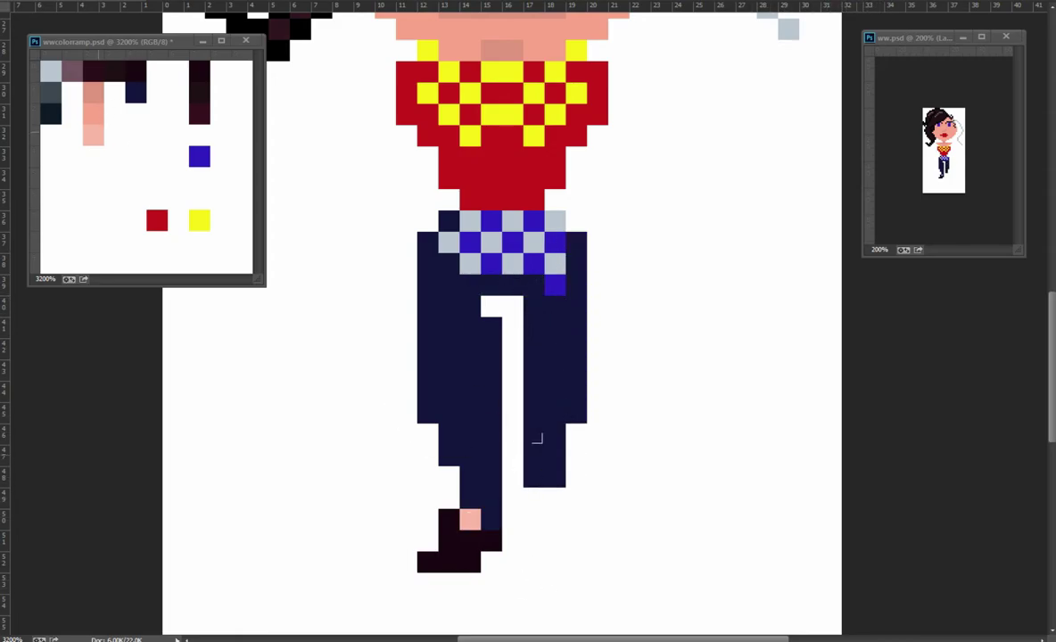
# Finish the lower legs and shoes, and cover the chequered hips with solid dark navy
pyautogui.moveTo(476, 465)
pyautogui.mouseDown()
pyautogui.moveTo(476, 598)
pyautogui.moveTo(448, 518)
pyautogui.mouseUp()
pyautogui.moveTo(484, 374); pyautogui.dragTo(475, 527)
pyautogui.keyDown('alt'); pyautogui.click(135, 89); pyautogui.keyUp('alt')
pyautogui.moveTo(418, 283)
pyautogui.mouseDown()
pyautogui.moveTo(521, 281)
pyautogui.moveTo(460, 310)
pyautogui.moveTo(482, 274)
pyautogui.mouseUp()
# Shade the grey strand's root at the temple in slate, and shift the right eye one pixel outward with the hair hidden
pyautogui.scroll(5, 428, 268)
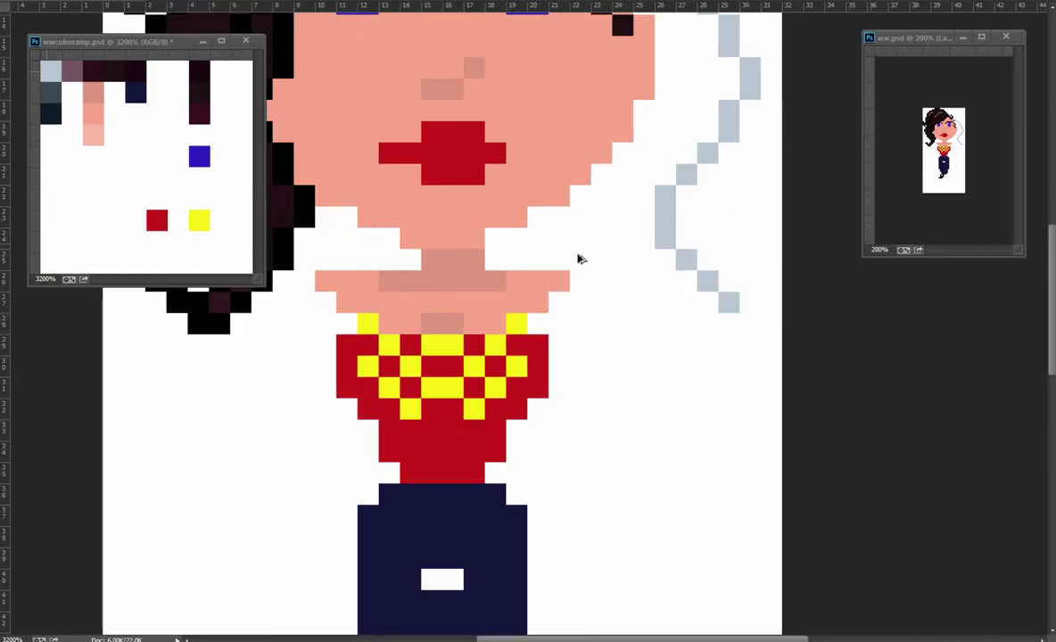
pyautogui.scroll(6, 624, 107)
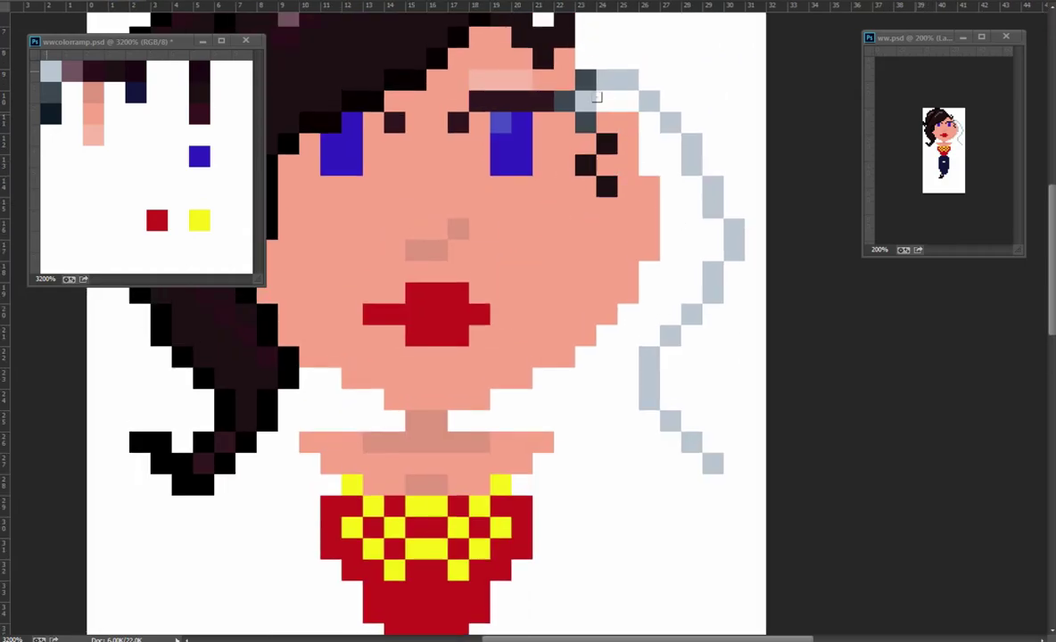
pyautogui.hotkey('ctrl', ',')
pyautogui.moveTo(441, 167); pyautogui.dragTo(547, 272)
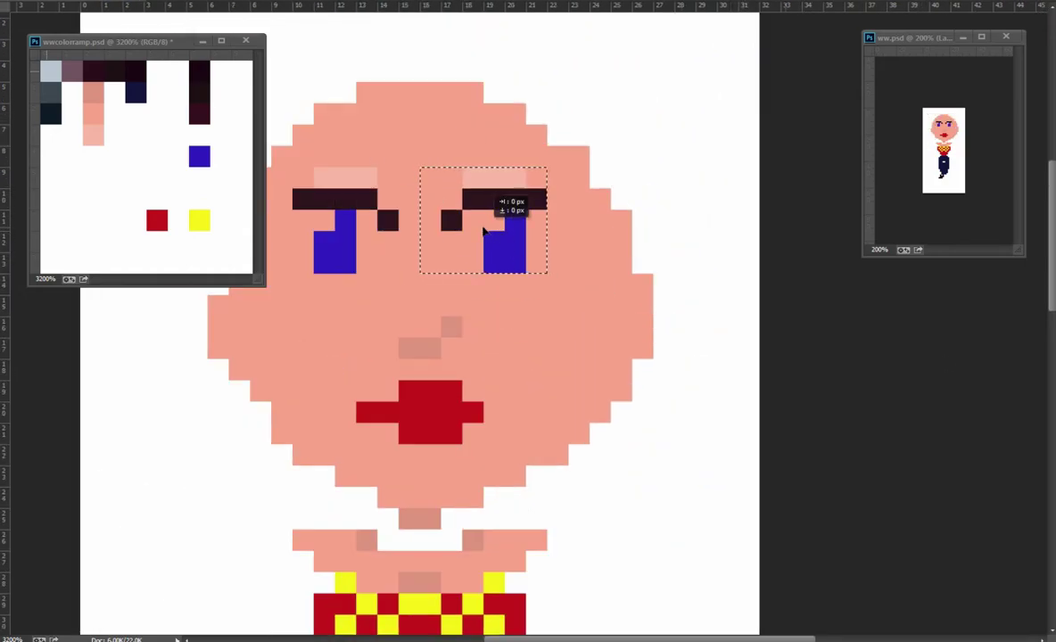
# Move the right half of the body one pixel outward, and show the hair with the widened neck filled in skin tone
pyautogui.scroll(-8, 558, 314)
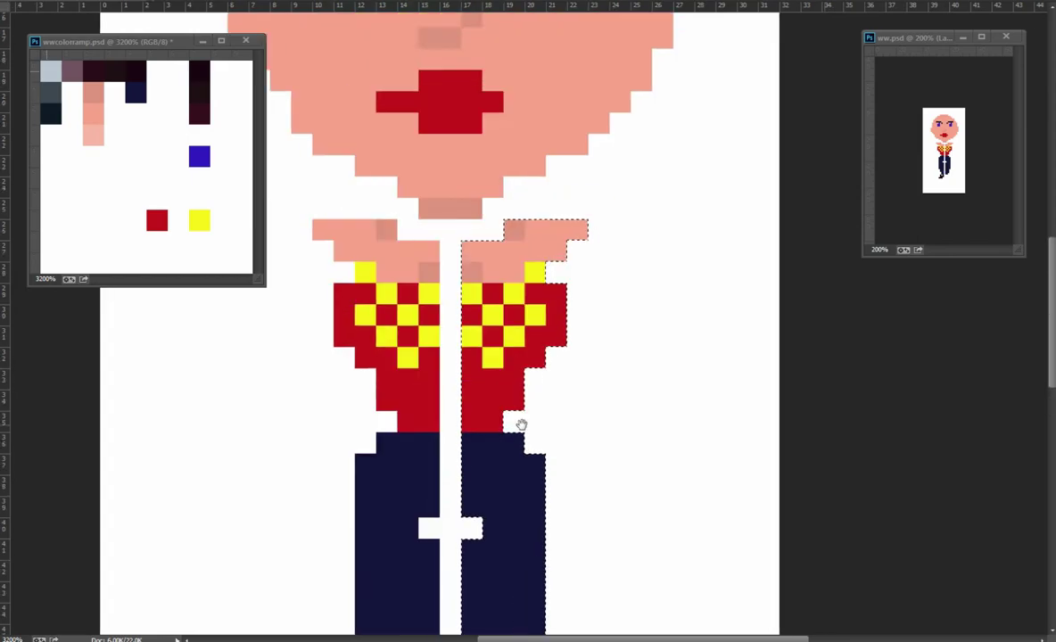
pyautogui.hotkey('ctrl', ',')
pyautogui.moveTo(528, 424)
pyautogui.mouseDown()
pyautogui.moveTo(528, 499)
pyautogui.moveTo(561, 533)
pyautogui.mouseUp()
pyautogui.scroll(-4, 553, 446)
pyautogui.scroll(-4, 591, 421)
pyautogui.moveTo(710, 218); pyautogui.dragTo(756, 637)
pyautogui.scroll(2, 675, 89)
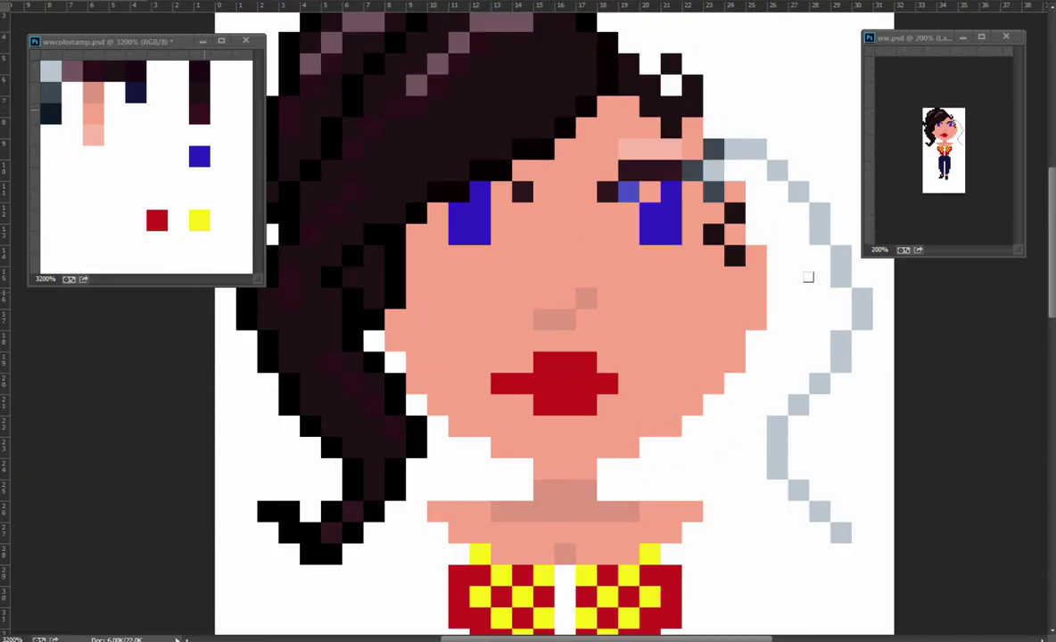
# Dot a slate-grey V-shaped belt pattern across the navy hips, with one separate dot on each side
pyautogui.moveTo(691, 479); pyautogui.dragTo(719, 185)
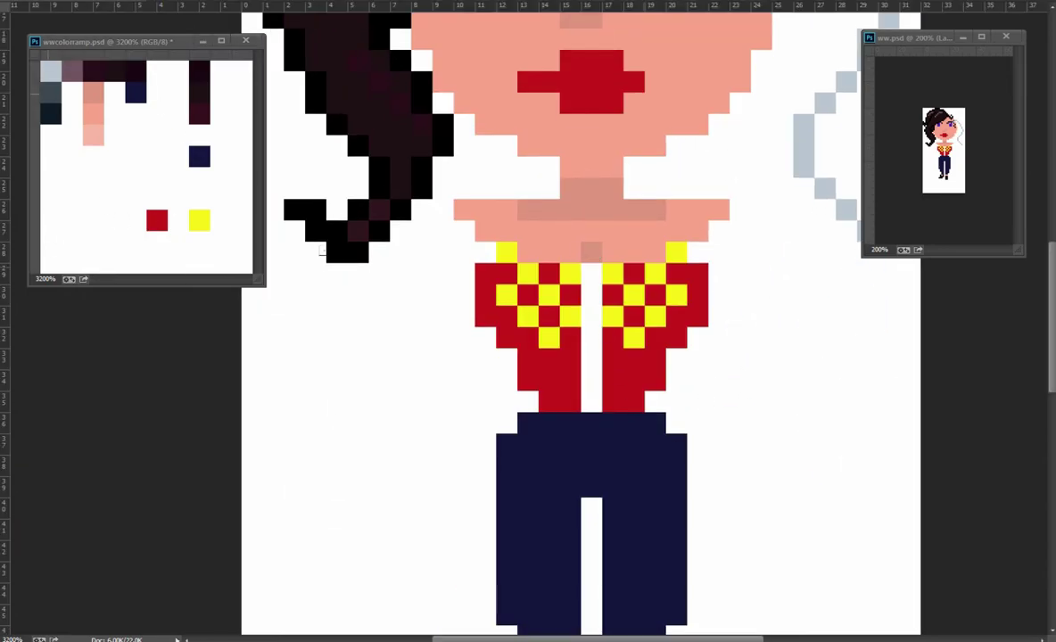
pyautogui.moveTo(548, 422); pyautogui.dragTo(591, 464)
pyautogui.moveTo(634, 423); pyautogui.dragTo(613, 443)
pyautogui.click(591, 422)
pyautogui.click(527, 464)
pyautogui.click(656, 463)
pyautogui.scroll(-4, 591, 357)
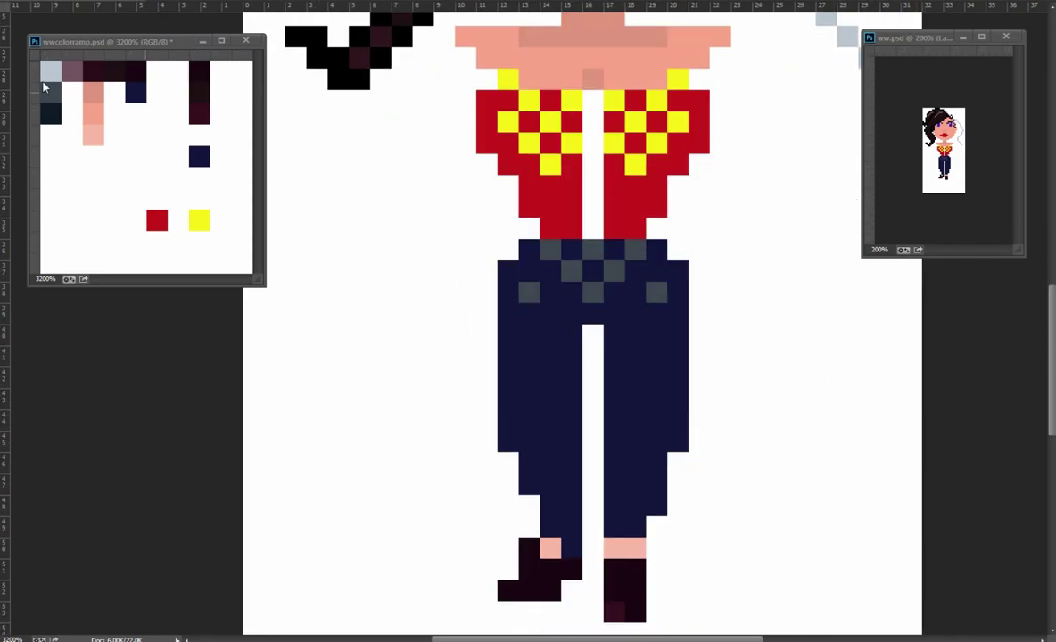
# Regroup the colour-ramp swatches, clear the leftovers with the background colour, and shade the trouser legs in dark teal
pyautogui.moveTo(93, 143); pyautogui.dragTo(183, 142)
pyautogui.hotkey('shift', 'F5')
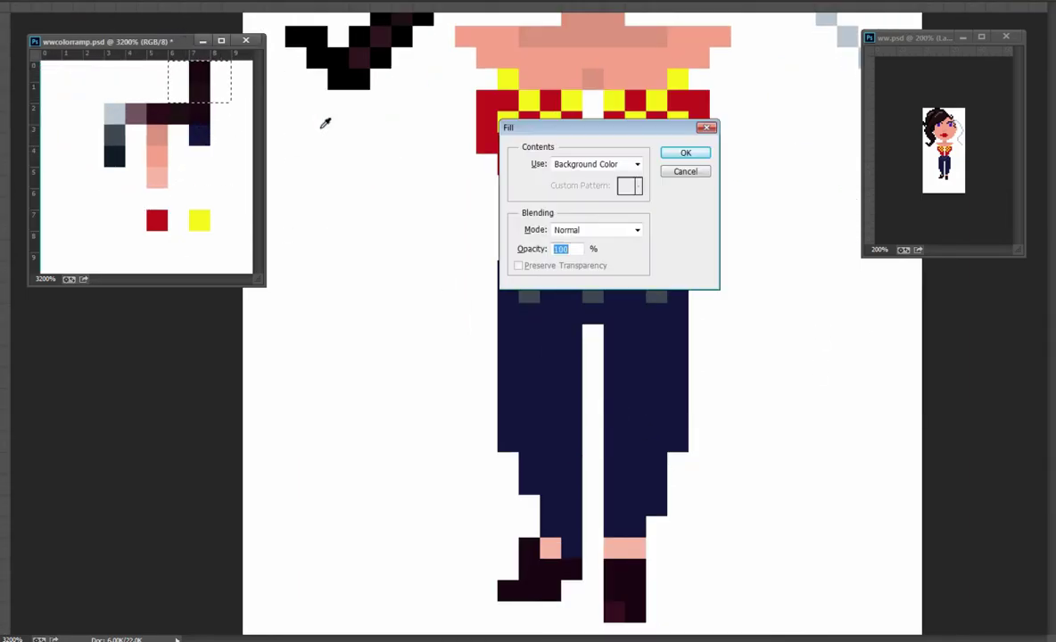
pyautogui.press('Return')
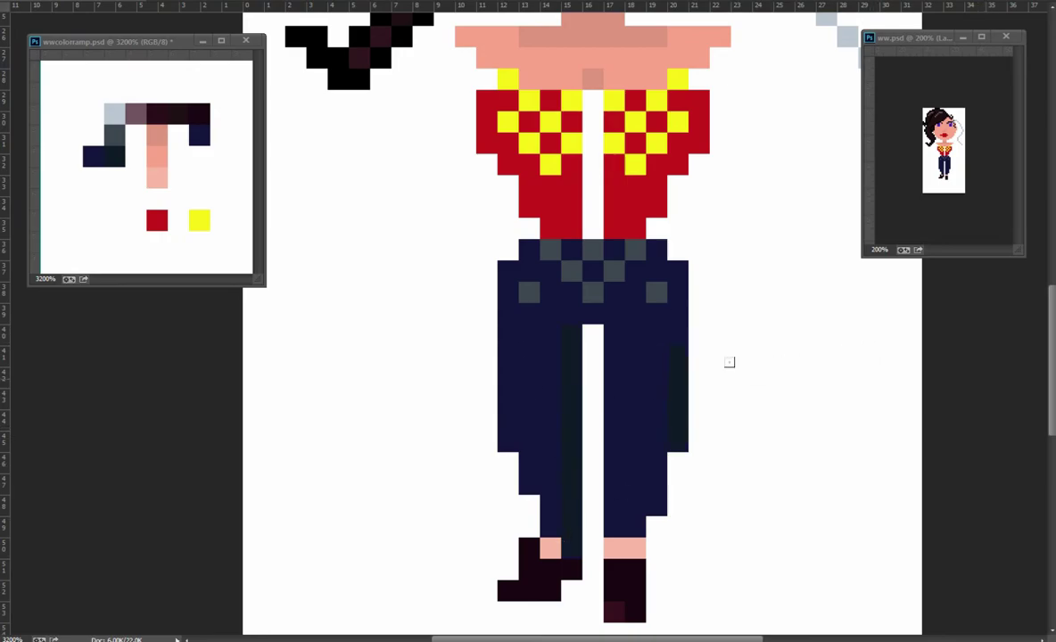
# Close the white gap down the bodice's centre with matching red and yellow pixels
pyautogui.scroll(2, 553, 214)
pyautogui.scroll(2, 549, 212)
pyautogui.hscroll(-1, 549, 212)
pyautogui.keyDown('alt'); pyautogui.click(549, 212); pyautogui.keyUp('alt')
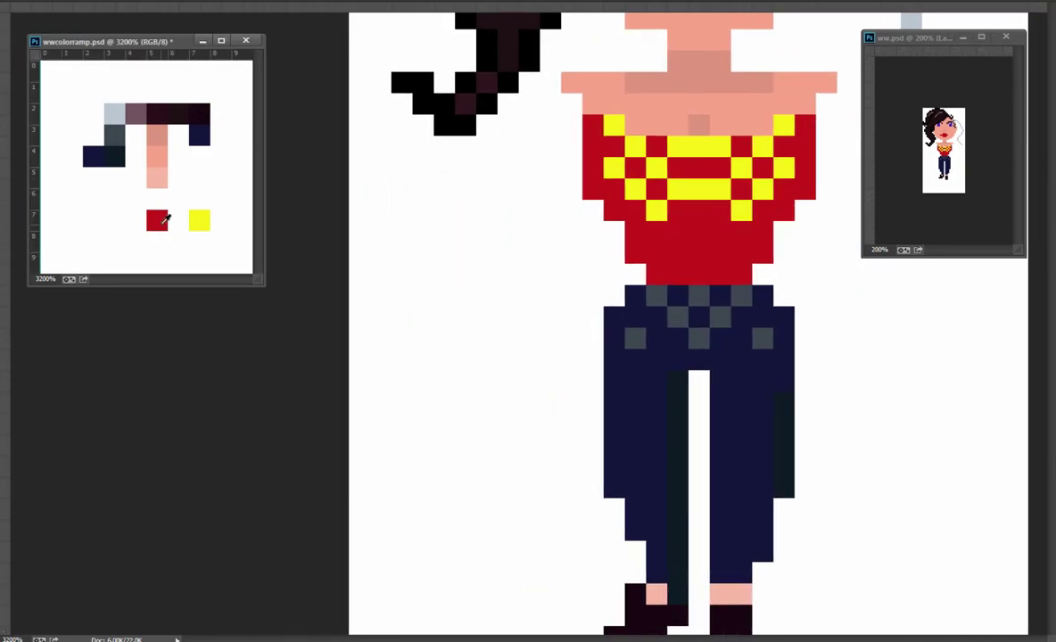
# Recolour the bodice dark maroon and its yellow trim orange-gold
pyautogui.click(740, 210)
pyautogui.press('Return')
pyautogui.click(613, 125)
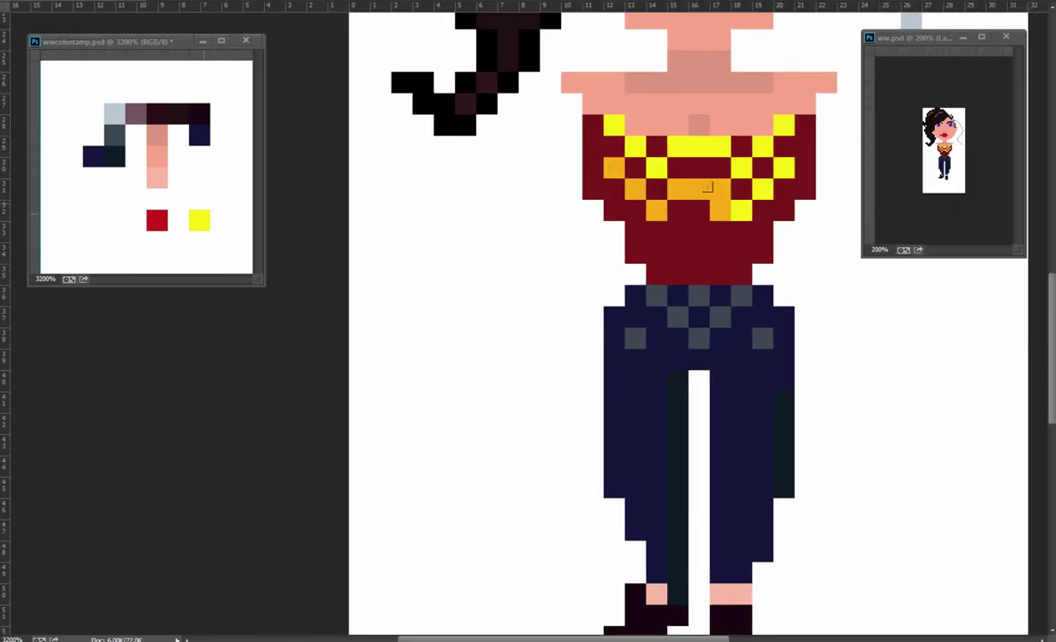
pyautogui.click(699, 165)
pyautogui.click(655, 207)
# Pick a very dark purple and paint a coat edge down the left shoulder and side of the bodice
pyautogui.moveTo(856, 319); pyautogui.dragTo(743, 545)
pyautogui.click(2, 375)
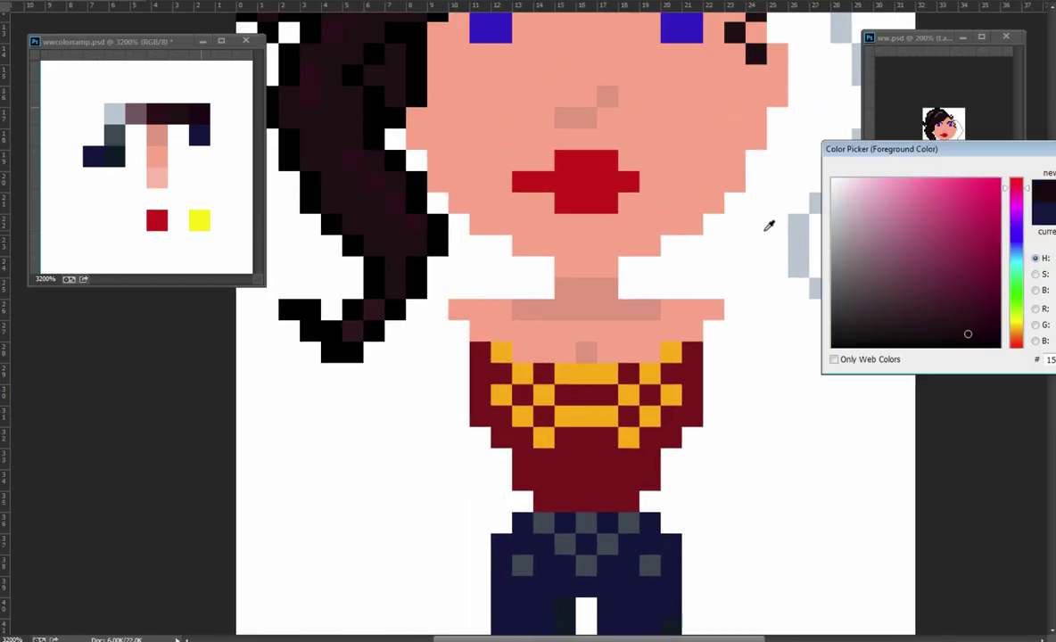
pyautogui.press('Return')
pyautogui.moveTo(459, 308)
pyautogui.mouseDown()
pyautogui.moveTo(479, 321)
pyautogui.moveTo(499, 451)
pyautogui.mouseUp()
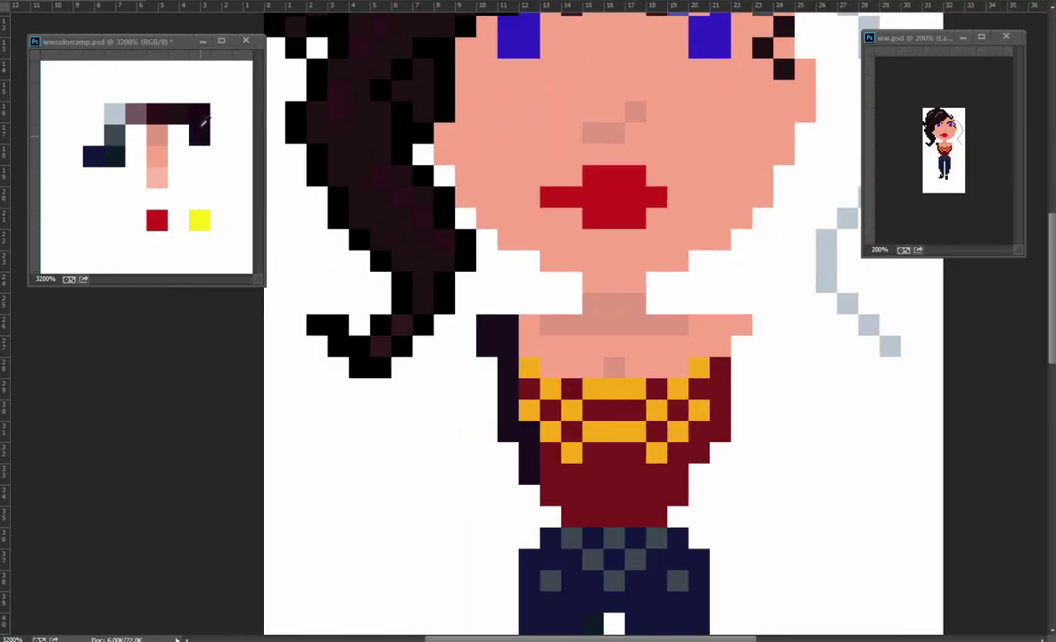
# Darken the purple to near-black for the coat edge and black hair outline, and fill the lips with maroon
pyautogui.click(210, 121)
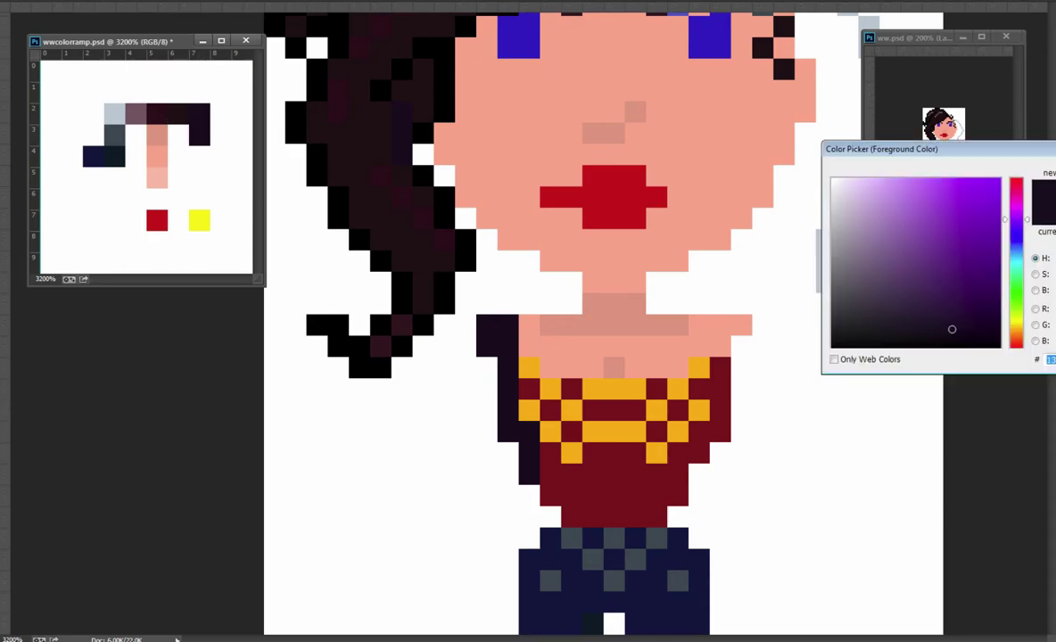
pyautogui.click(448, 235)
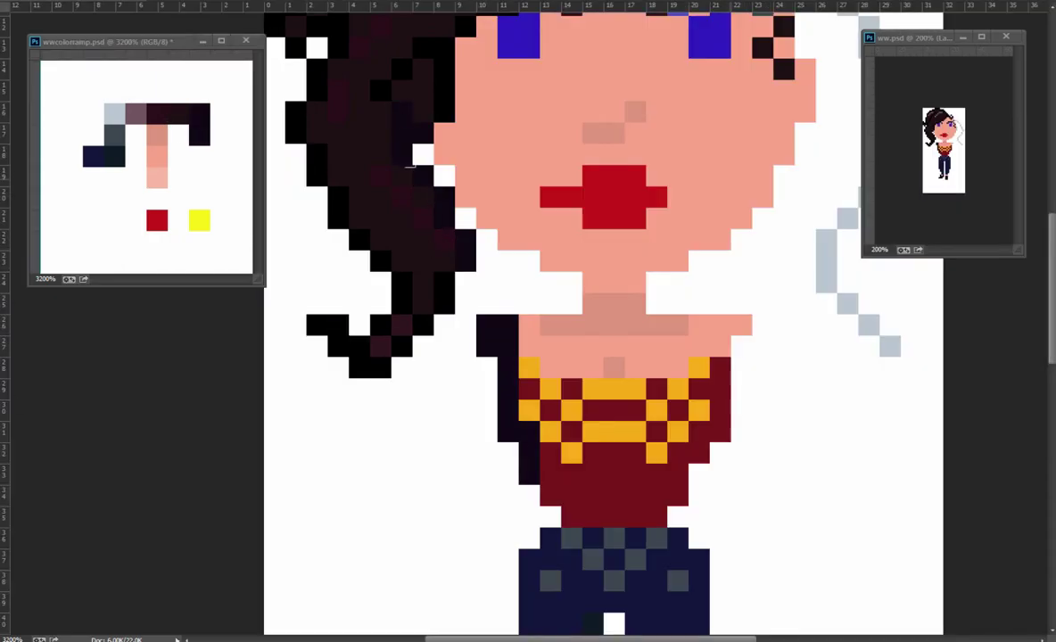
pyautogui.moveTo(446, 98)
pyautogui.mouseDown()
pyautogui.moveTo(496, 319)
pyautogui.moveTo(456, 460)
pyautogui.moveTo(657, 282)
pyautogui.moveTo(586, 195)
pyautogui.mouseUp()
pyautogui.click(530, 270)
# Extend the near-black coat from the waist down beside and behind the left leg, and fill the gap between the legs
pyautogui.scroll(-5, 560, 333)
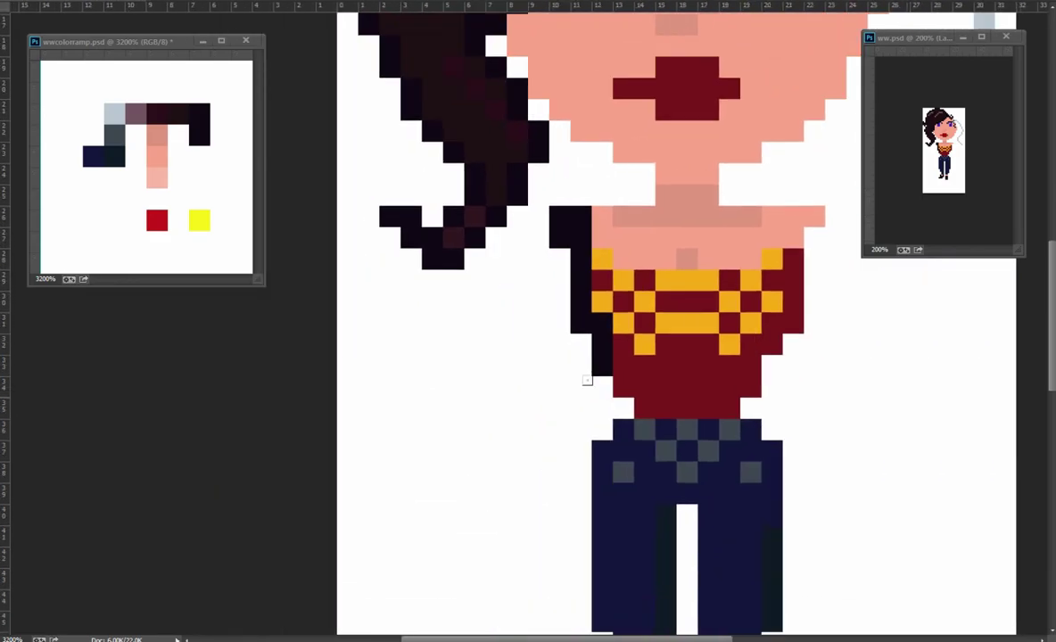
pyautogui.moveTo(523, 365)
pyautogui.mouseDown()
pyautogui.moveTo(544, 496)
pyautogui.moveTo(517, 513)
pyautogui.mouseUp()
pyautogui.moveTo(479, 576)
pyautogui.mouseDown()
pyautogui.moveTo(479, 465)
pyautogui.moveTo(515, 609)
pyautogui.mouseUp()
pyautogui.moveTo(542, 357); pyautogui.dragTo(542, 553)
pyautogui.moveTo(542, 552); pyautogui.dragTo(518, 417)
# Pick a dark purple and repaint the coat's left panel, keeping near-black shading behind the legs
pyautogui.hscroll(3, 447, 274)
pyautogui.click(202, 132)
pyautogui.press('Return')
pyautogui.moveTo(436, 334); pyautogui.dragTo(395, 236)
pyautogui.moveTo(396, 370)
pyautogui.mouseDown()
pyautogui.moveTo(407, 330)
pyautogui.moveTo(493, 179)
pyautogui.mouseUp()
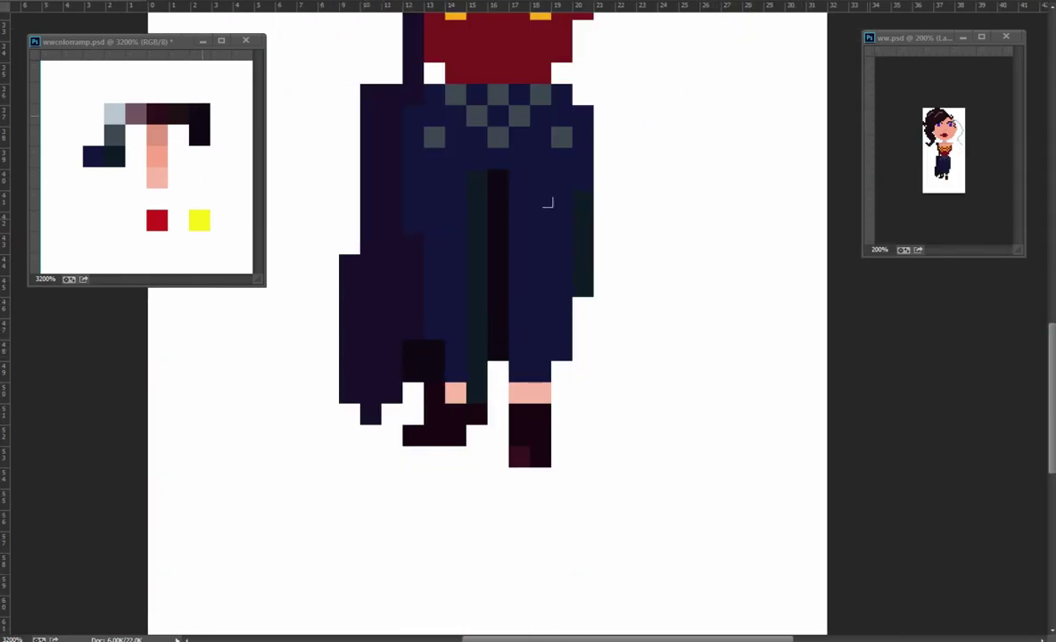
# Add coat pixels beside the right calf and a small curl at the left hem
pyautogui.click(571, 360)
pyautogui.click(392, 414)
pyautogui.click(350, 223)
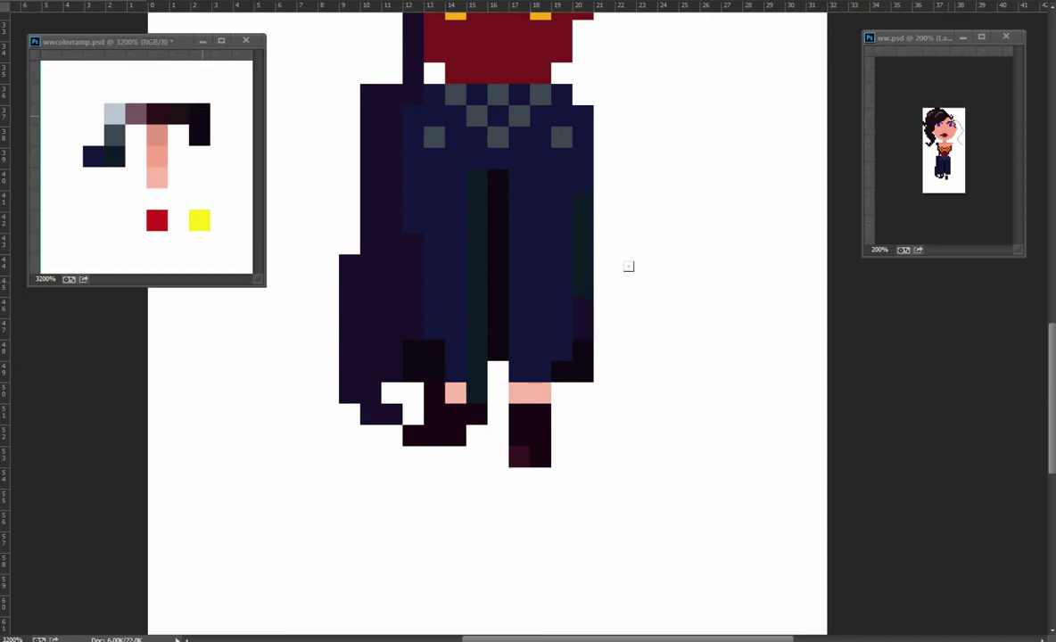
# Shift the right eye one pixel toward the nose and clear the left eye with skin tone
pyautogui.scroll(3, 629, 271)
pyautogui.scroll(2, 435, 324)
pyautogui.scroll(5, 448, 243)
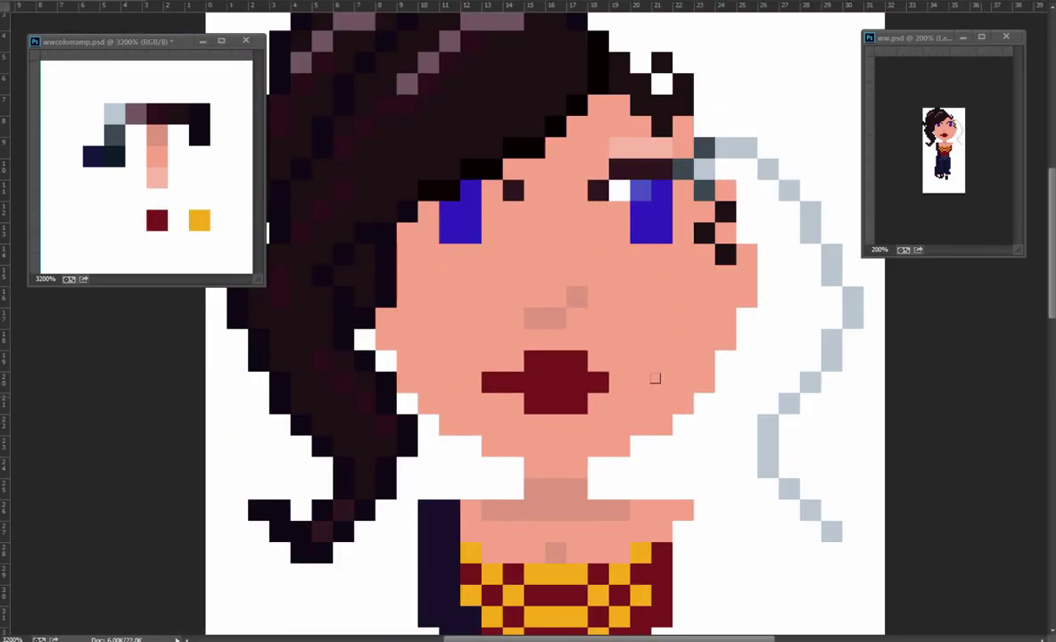
pyautogui.hotkey('ctrl', 'shift', 'z')
pyautogui.hotkey('ctrl', 'shift', 'z')
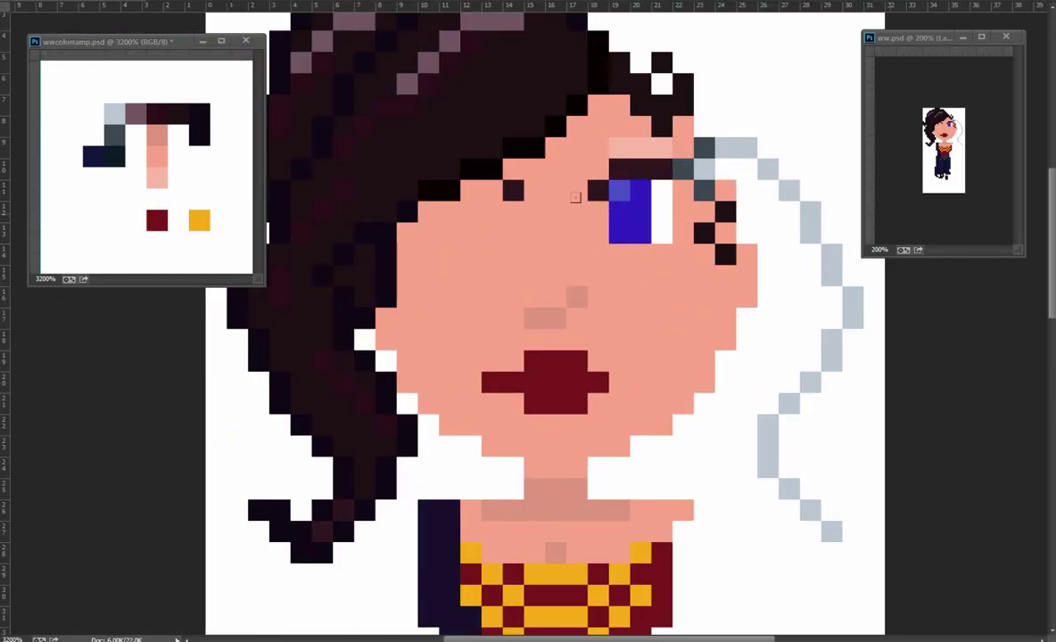
# Repaint the left eye closer to the nose with a light-blue highlight, and shade the bridge of the nose
pyautogui.hotkey('ctrl', 'shift', 'z')
pyautogui.hotkey('ctrl', 'shift', 'z')
pyautogui.hotkey('ctrl', 'shift', 'z')
pyautogui.hotkey('ctrl', 'shift', 'z')
pyautogui.keyDown('alt'); pyautogui.click(586, 288); pyautogui.keyUp('alt')
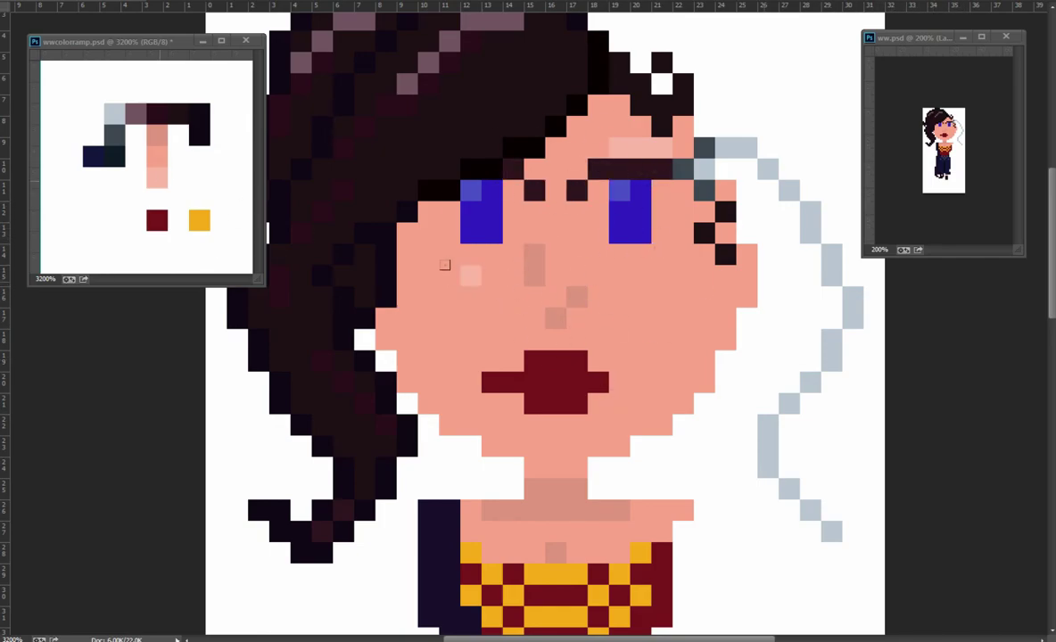
# Add pale skin highlights on both sides of the chest and open a second preview window of the drawing at 300%
pyautogui.scroll(-5, 444, 265)
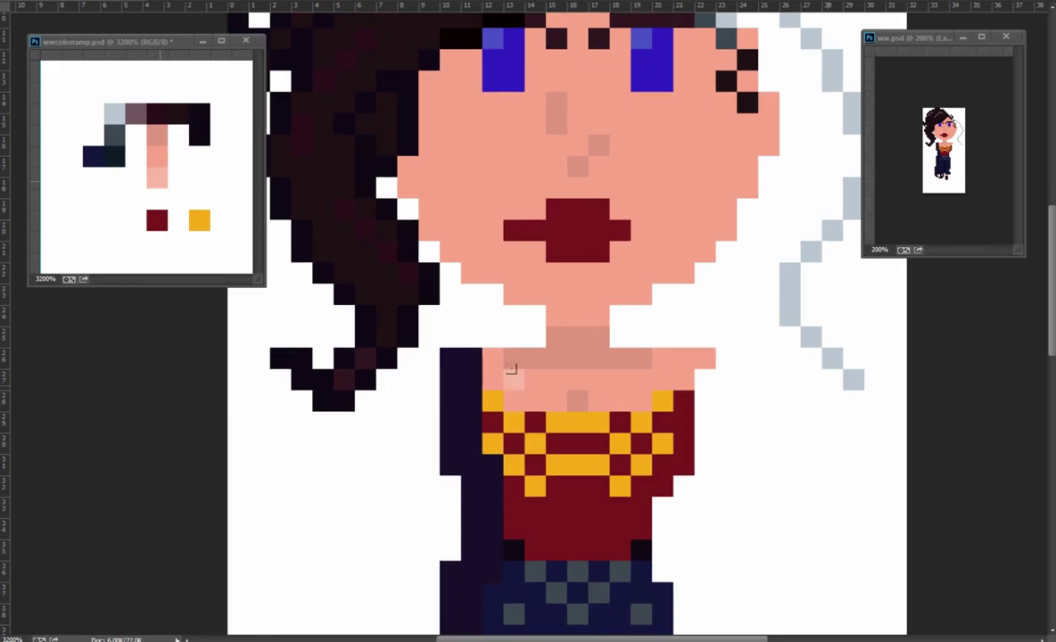
pyautogui.click(277, 0)
pyautogui.click(483, 215)
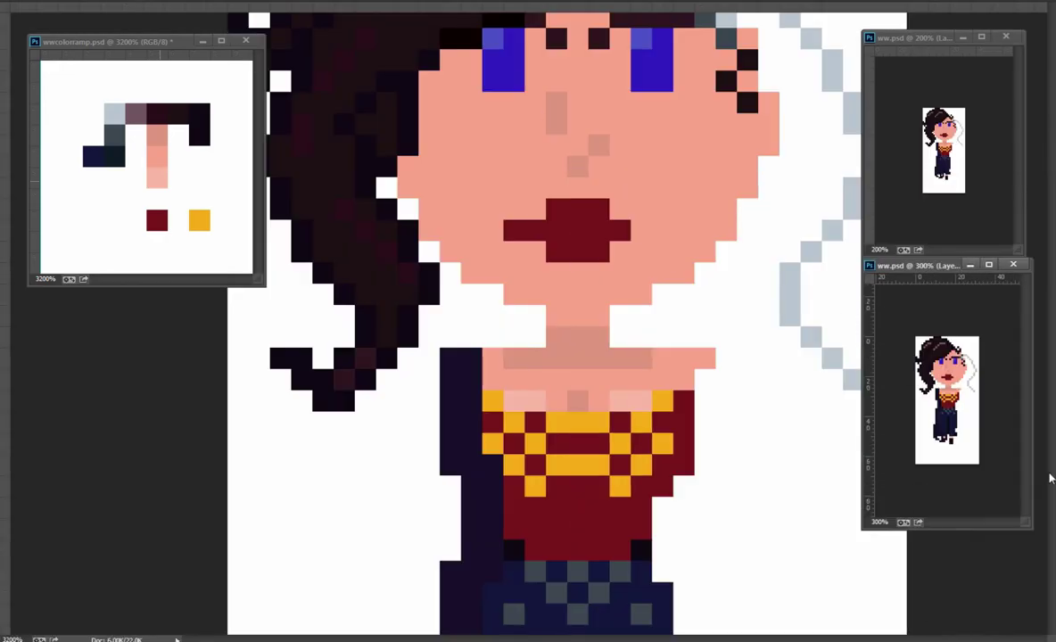
pyautogui.hotkey('ctrl', 'r')
# Paint the coat's right side down to a curled hem with near-black inner shading, and enlarge the second preview to 400%
pyautogui.scroll(-5, 558, 122)
pyautogui.moveTo(648, 410); pyautogui.dragTo(648, 339)
pyautogui.moveTo(713, 329)
pyautogui.mouseDown()
pyautogui.moveTo(758, 477)
pyautogui.moveTo(785, 503)
pyautogui.moveTo(744, 493)
pyautogui.moveTo(758, 463)
pyautogui.moveTo(764, 352)
pyautogui.moveTo(713, 178)
pyautogui.moveTo(733, 161)
pyautogui.mouseUp()
pyautogui.hotkey('ctrl', 'r')
pyautogui.hotkey('ctrl', 'r')
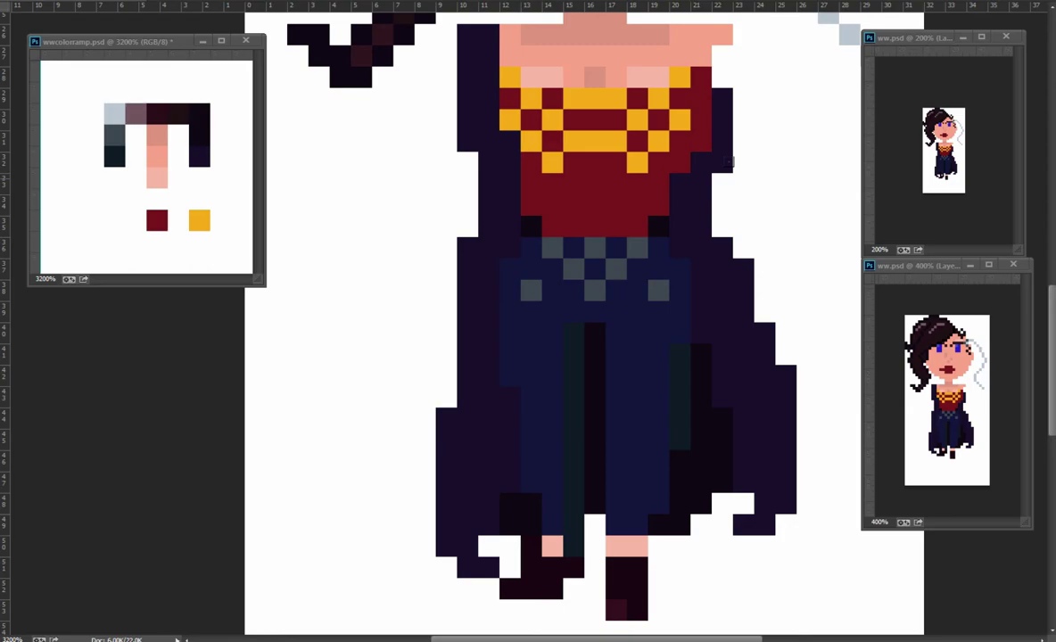
# Add a lighter purple to the colour ramp and paint the right sleeve bent outward in dark purple
pyautogui.moveTo(446, 157); pyautogui.dragTo(457, 280)
pyautogui.click(938, 309)
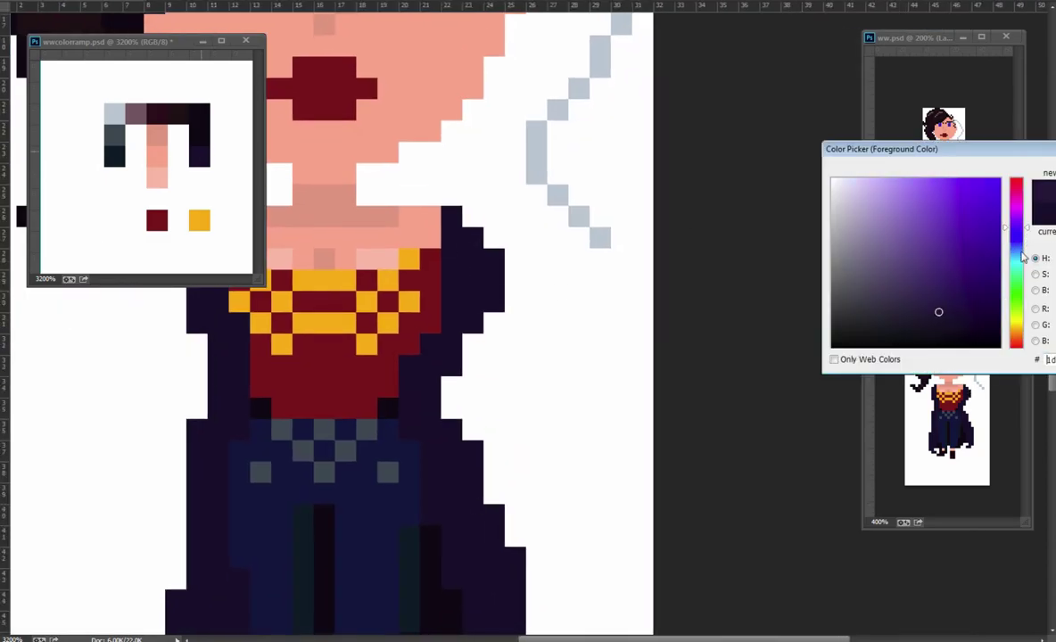
pyautogui.press('Return')
pyautogui.moveTo(473, 258)
pyautogui.mouseDown()
pyautogui.moveTo(515, 326)
pyautogui.moveTo(568, 450)
pyautogui.moveTo(539, 326)
pyautogui.moveTo(531, 410)
pyautogui.mouseUp()
# Paint a pale hand and a dark-teal clutch under the right sleeve, reaching to the canvas edge
pyautogui.keyDown('alt'); pyautogui.click(325, 222); pyautogui.keyUp('alt')
pyautogui.click(568, 482)
pyautogui.keyDown('alt'); pyautogui.click(114, 134); pyautogui.keyUp('alt')
pyautogui.moveTo(622, 386)
pyautogui.mouseDown()
pyautogui.moveTo(515, 429)
pyautogui.moveTo(526, 437)
pyautogui.moveTo(579, 383)
pyautogui.mouseUp()
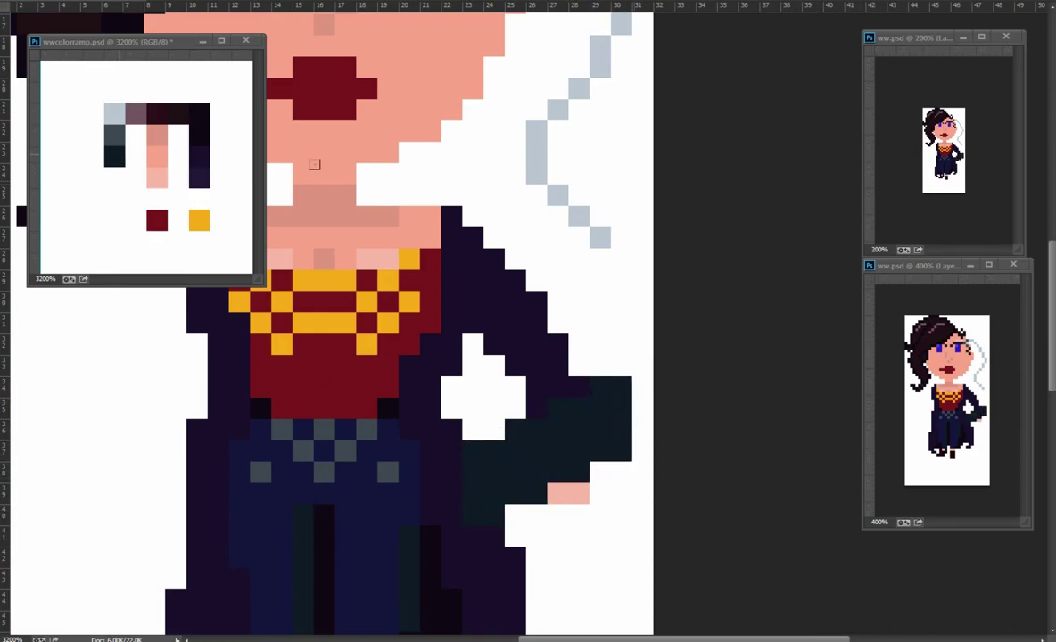
pyautogui.moveTo(642, 387); pyautogui.dragTo(516, 515)
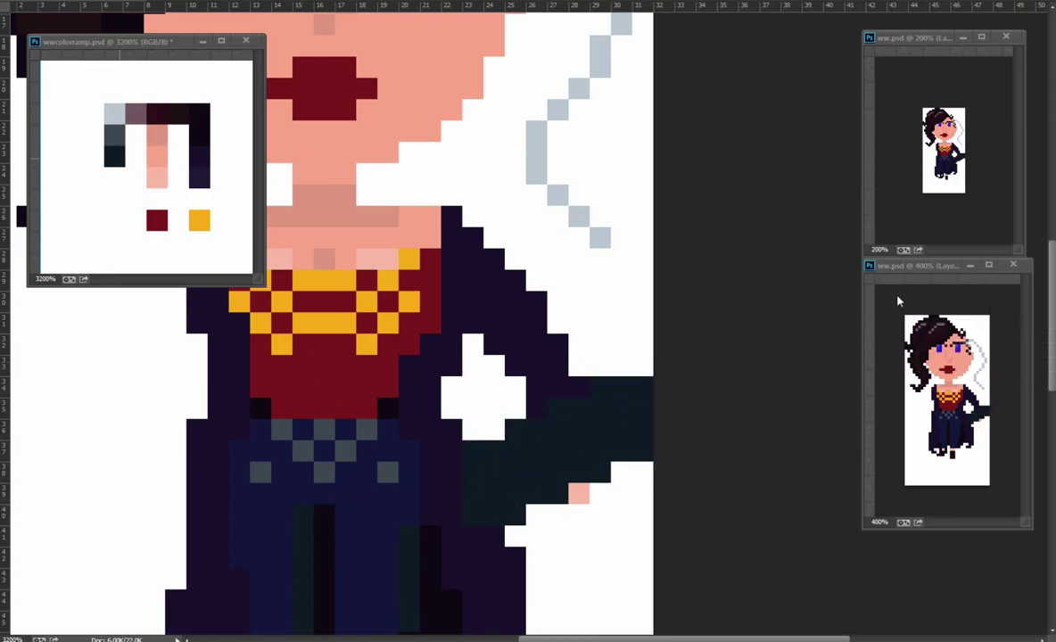
# Recolour the dark-teal areas to near-black and add lighter-purple highlights along the right sleeve and the coat's lower sides
pyautogui.click(114, 157)
pyautogui.press('Return')
pyautogui.moveTo(401, 555); pyautogui.dragTo(325, 499)
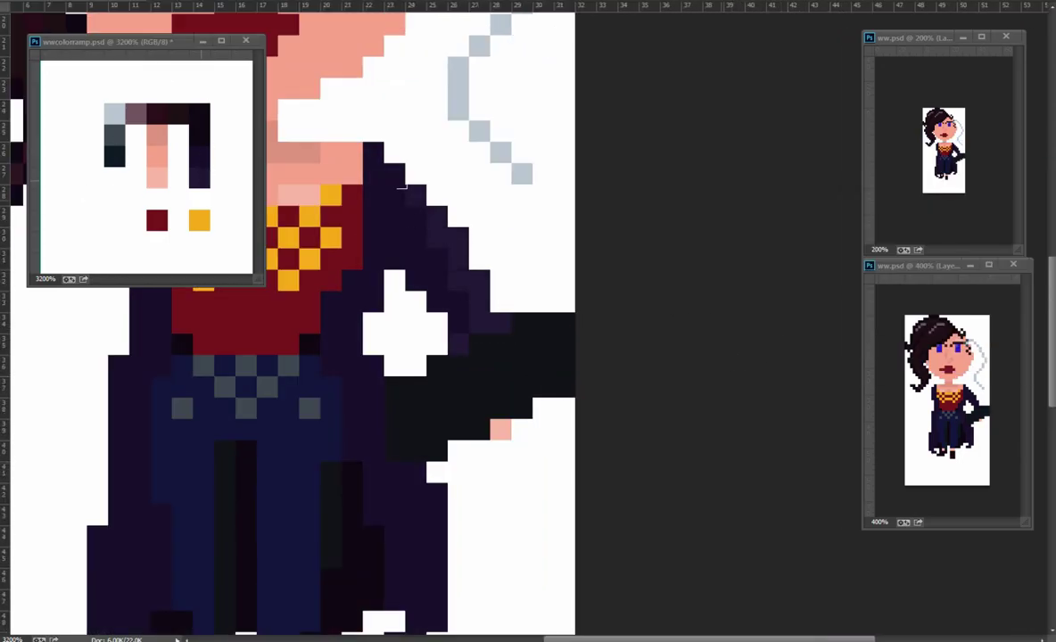
pyautogui.moveTo(141, 528); pyautogui.dragTo(356, 342)
pyautogui.scroll(1, 406, 287)
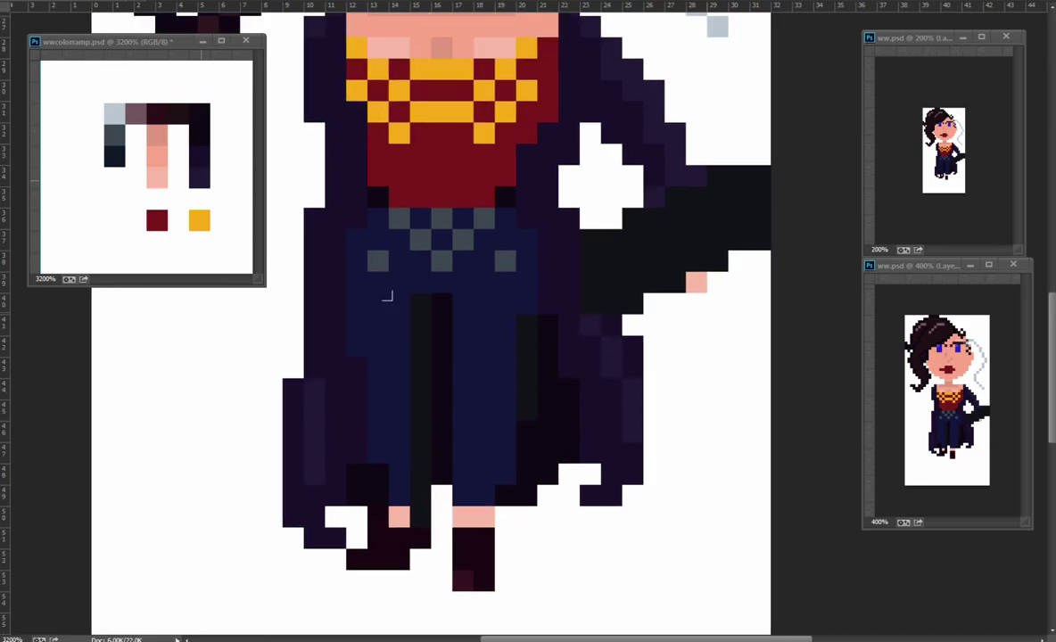
# Reshape the near-black clutch with stepped corners and widen the right sleeve's lighter-purple outer side
pyautogui.scroll(3, 601, 476)
pyautogui.click(556, 389)
pyautogui.click(535, 410)
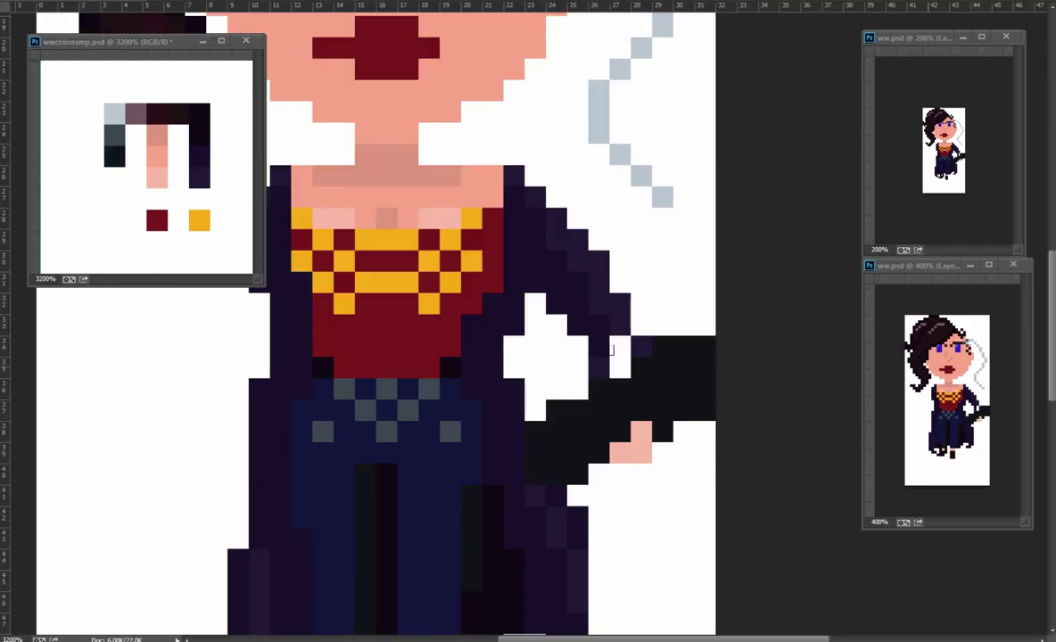
pyautogui.hotkey('ctrl', 'alt', 'z')
pyautogui.hotkey('ctrl', 'alt', 'z')
pyautogui.moveTo(508, 452)
pyautogui.mouseDown()
pyautogui.moveTo(562, 419)
pyautogui.moveTo(680, 405)
pyautogui.moveTo(651, 352)
pyautogui.moveTo(526, 389)
pyautogui.moveTo(518, 500)
pyautogui.mouseUp()
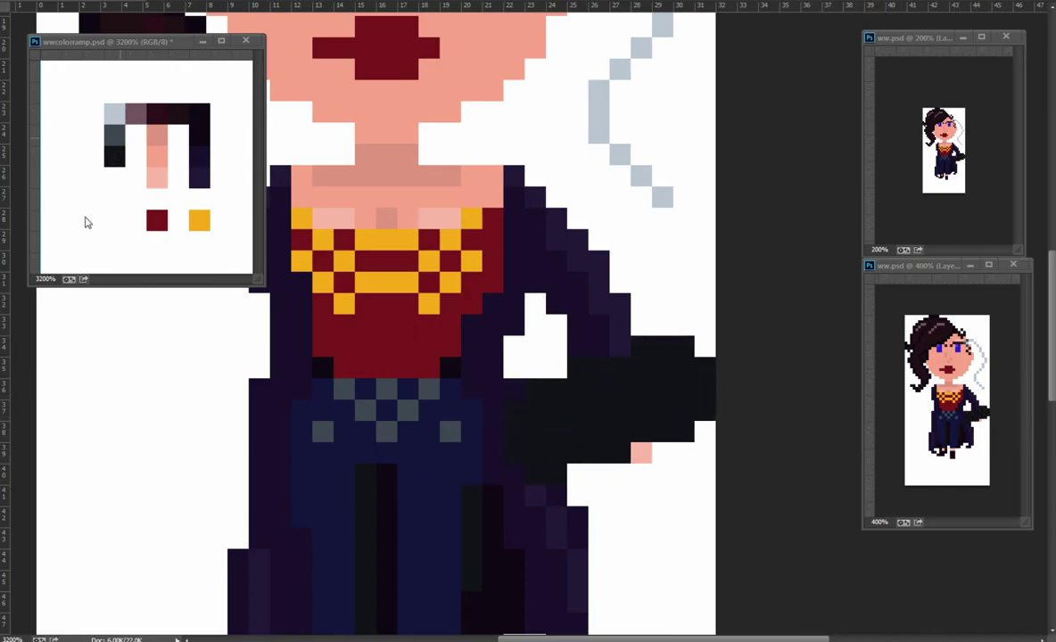
# Checker the clutch in dark grey with one red and one gold pixel, and extend the light-grey strand down to it
pyautogui.scroll(5, 375, 321)
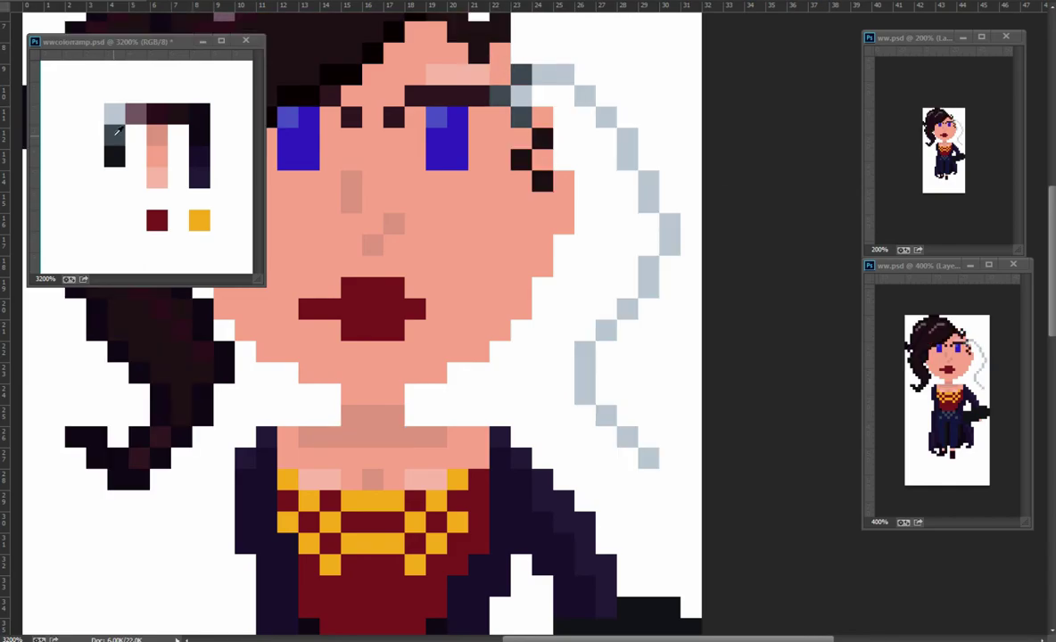
pyautogui.scroll(-5, 599, 249)
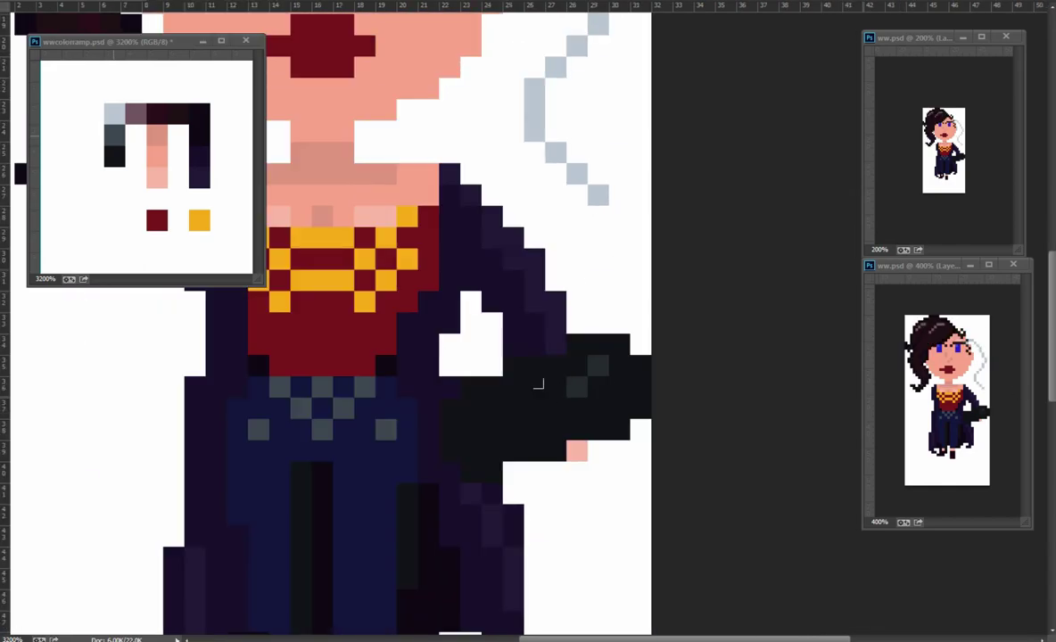
pyautogui.moveTo(598, 201); pyautogui.dragTo(640, 348)
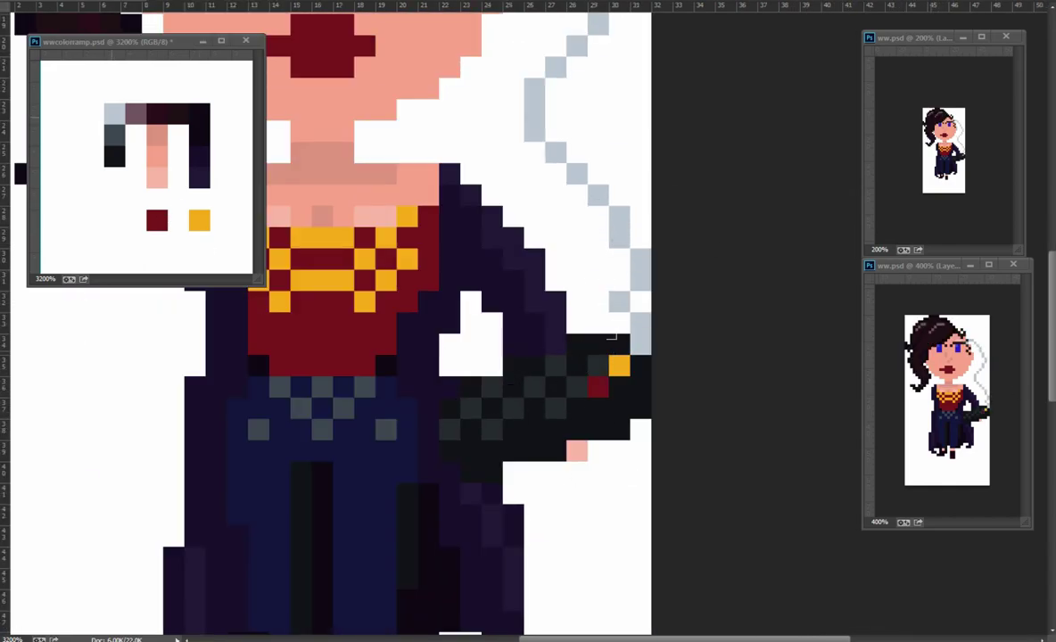
# Darken the light-grey strand to mid-grey and widen the hand beneath the clutch
pyautogui.scroll(4, 596, 292)
pyautogui.moveTo(596, 292)
pyautogui.mouseDown()
pyautogui.moveTo(613, 271)
pyautogui.moveTo(564, 404)
pyautogui.mouseUp()
# Paint the left arm bent upward in dark purple with near-black folds, its pale hand holding a grey weapon with a gold tip
pyautogui.moveTo(360, 149)
pyautogui.mouseDown()
pyautogui.moveTo(453, 193)
pyautogui.moveTo(408, 348)
pyautogui.moveTo(397, 304)
pyautogui.mouseUp()
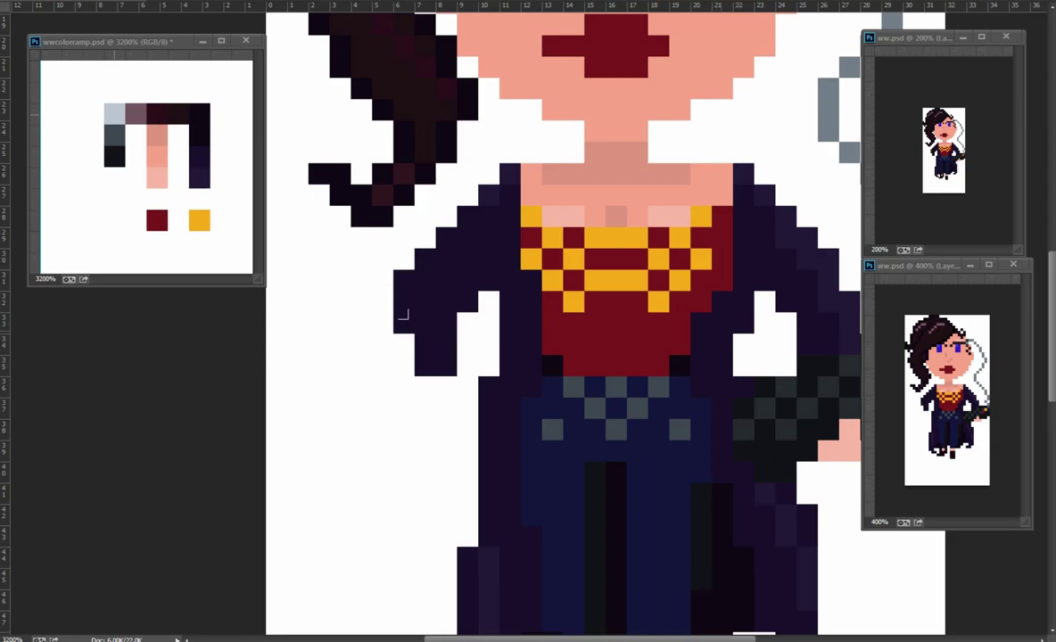
pyautogui.hotkey('ctrl', 'alt', 'z')
pyautogui.hotkey('ctrl', 'alt', 'z')
pyautogui.moveTo(452, 281)
pyautogui.mouseDown()
pyautogui.moveTo(464, 302)
pyautogui.moveTo(377, 430)
pyautogui.moveTo(330, 321)
pyautogui.mouseUp()
pyautogui.moveTo(277, 290)
pyautogui.mouseDown()
pyautogui.moveTo(313, 311)
pyautogui.moveTo(295, 325)
pyautogui.moveTo(323, 250)
pyautogui.moveTo(387, 305)
pyautogui.mouseUp()
pyautogui.click(297, 364)
pyautogui.moveTo(470, 355)
pyautogui.mouseDown()
pyautogui.moveTo(459, 312)
pyautogui.moveTo(470, 292)
pyautogui.mouseUp()
pyautogui.moveTo(412, 335)
pyautogui.mouseDown()
pyautogui.moveTo(433, 267)
pyautogui.moveTo(412, 232)
pyautogui.mouseUp()
pyautogui.moveTo(392, 394)
pyautogui.mouseDown()
pyautogui.moveTo(329, 339)
pyautogui.moveTo(319, 364)
pyautogui.moveTo(307, 287)
pyautogui.mouseUp()
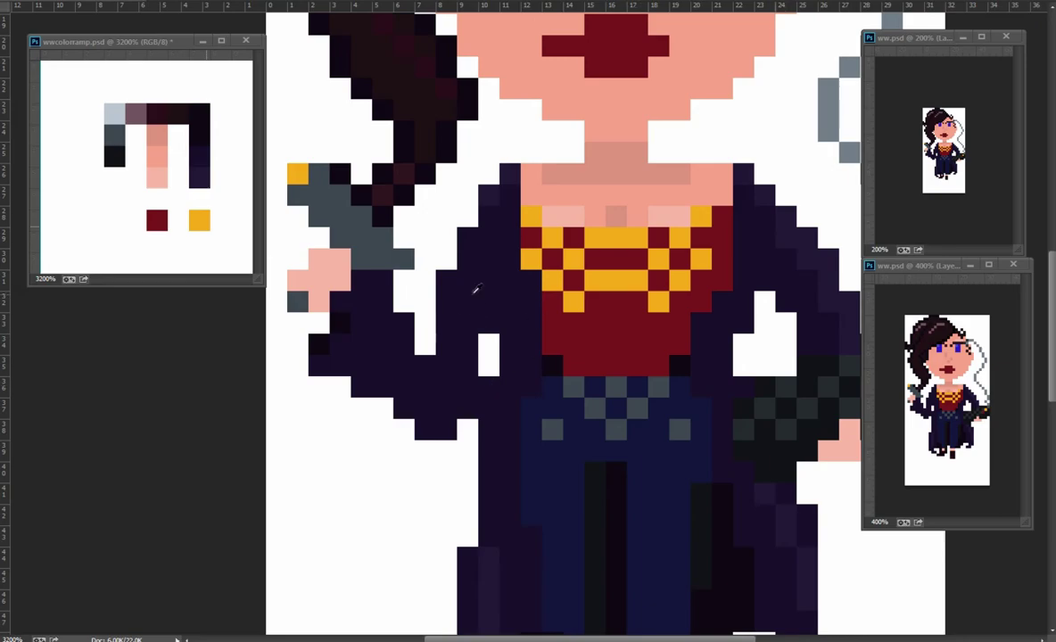
pyautogui.moveTo(484, 321)
pyautogui.mouseDown()
pyautogui.moveTo(420, 390)
pyautogui.moveTo(455, 437)
pyautogui.mouseUp()
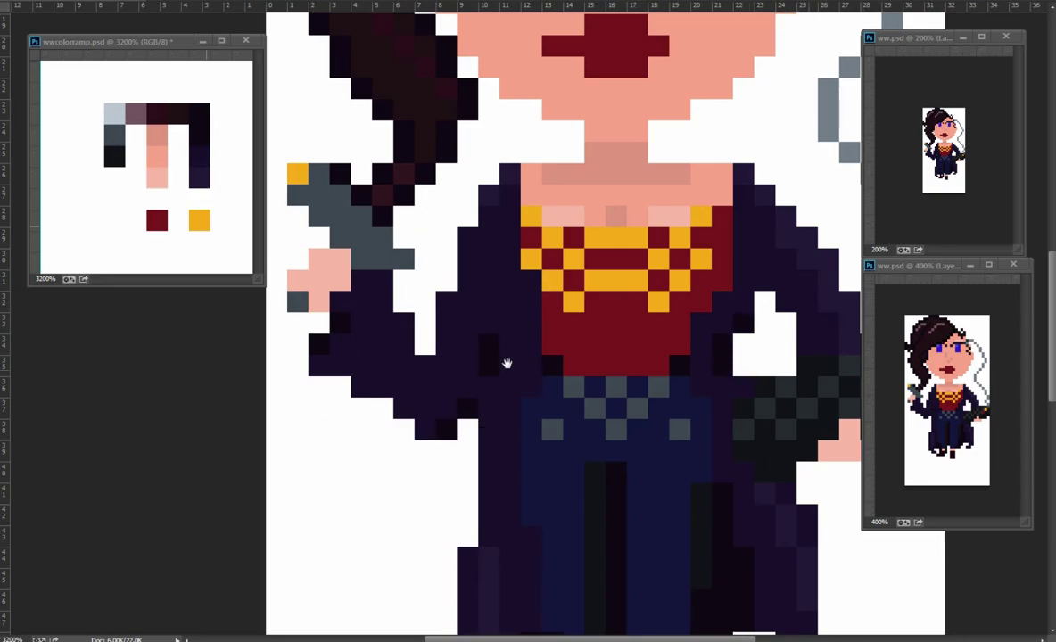
# Paint a raised purple coat collar on both sides of the neck with near-black inner shading
pyautogui.moveTo(548, 84); pyautogui.dragTo(488, 396)
pyautogui.moveTo(441, 428)
pyautogui.mouseDown()
pyautogui.moveTo(482, 411)
pyautogui.moveTo(633, 437)
pyautogui.mouseUp()
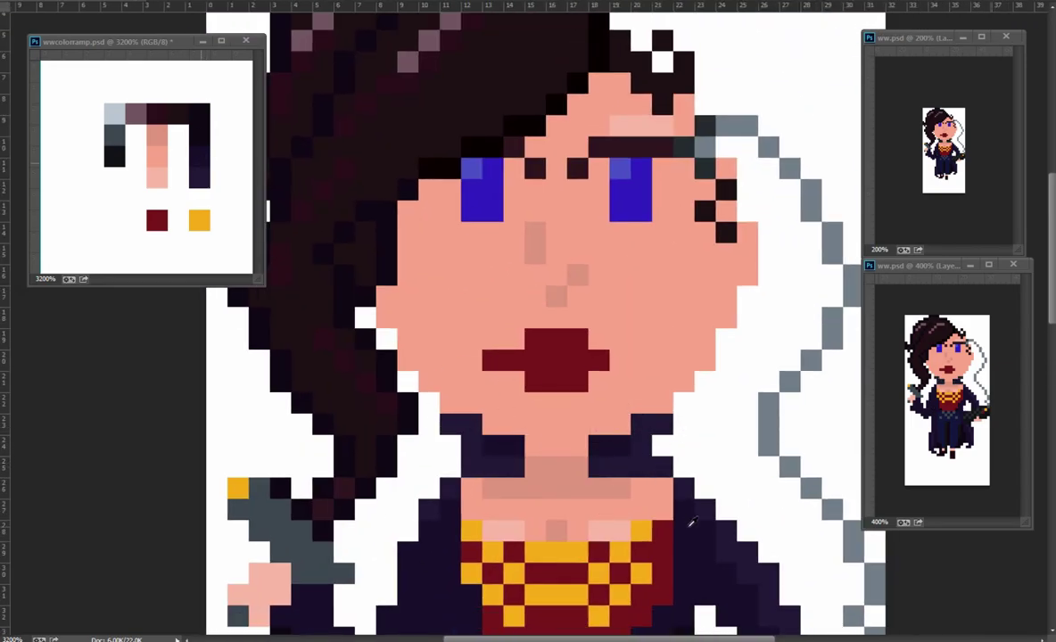
pyautogui.moveTo(760, 513); pyautogui.dragTo(750, 280)
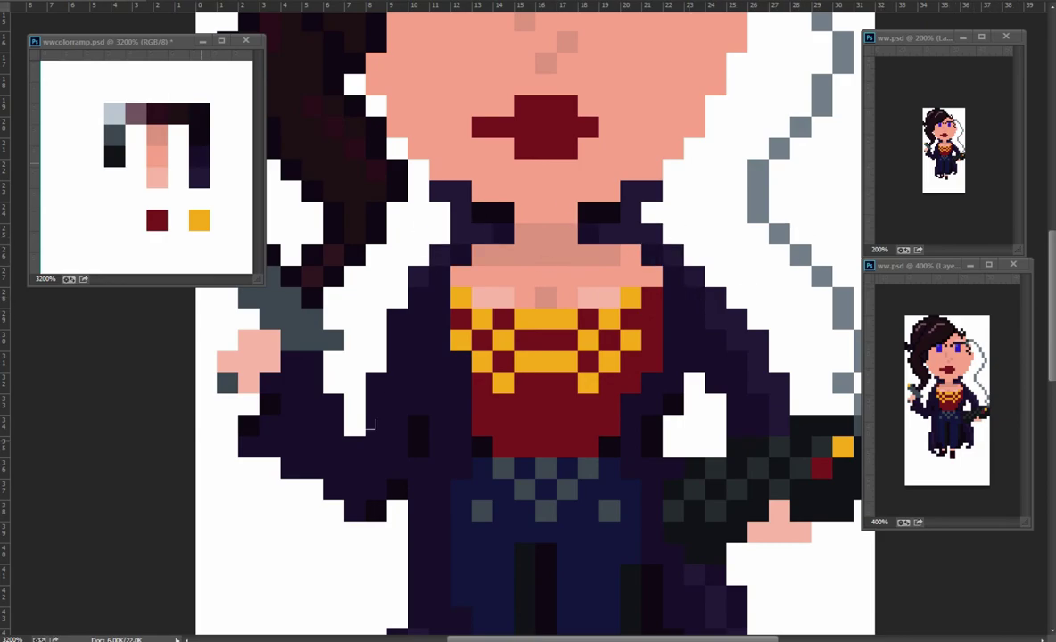
# Rearrange the dark pixels beside the right eye into a small triangle
pyautogui.scroll(3, 370, 425)
pyautogui.click(672, 248)
pyautogui.hotkey('ctrl', 'z')
pyautogui.click(693, 285)
pyautogui.moveTo(550, 352); pyautogui.dragTo(645, 323)
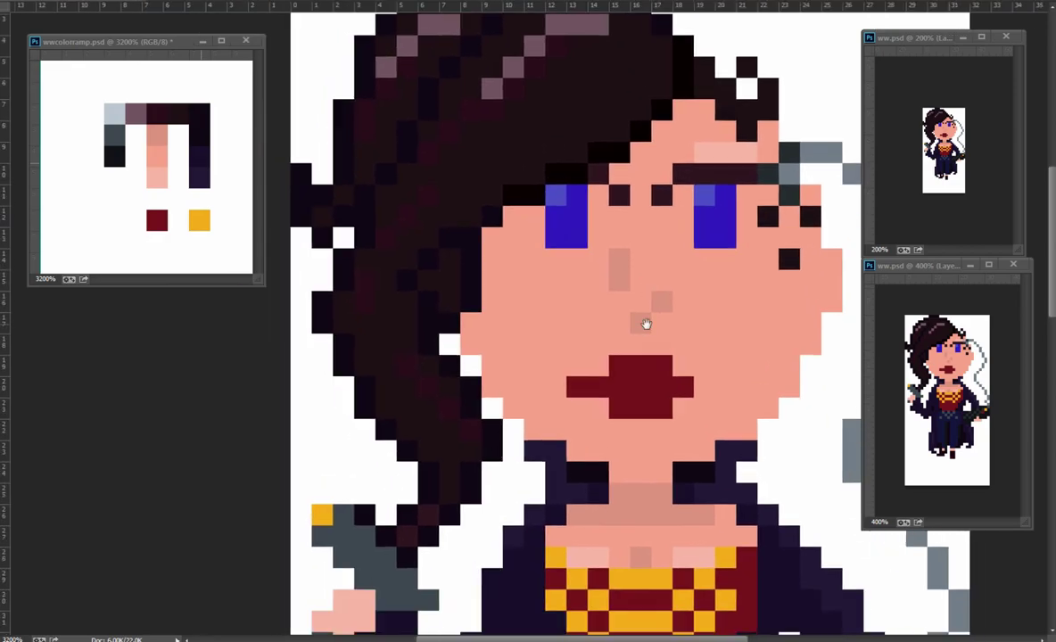
# Merge the character's layers over a transparent background and move the figure three pixels down
pyautogui.hotkey('ctrl', '0')
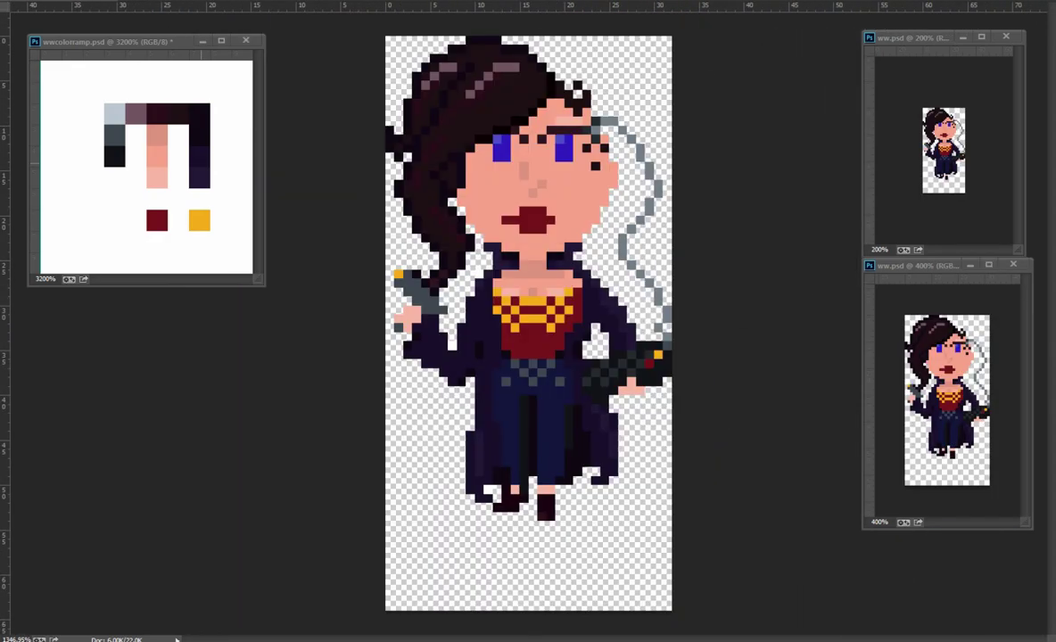
pyautogui.rightClick(938, 80)
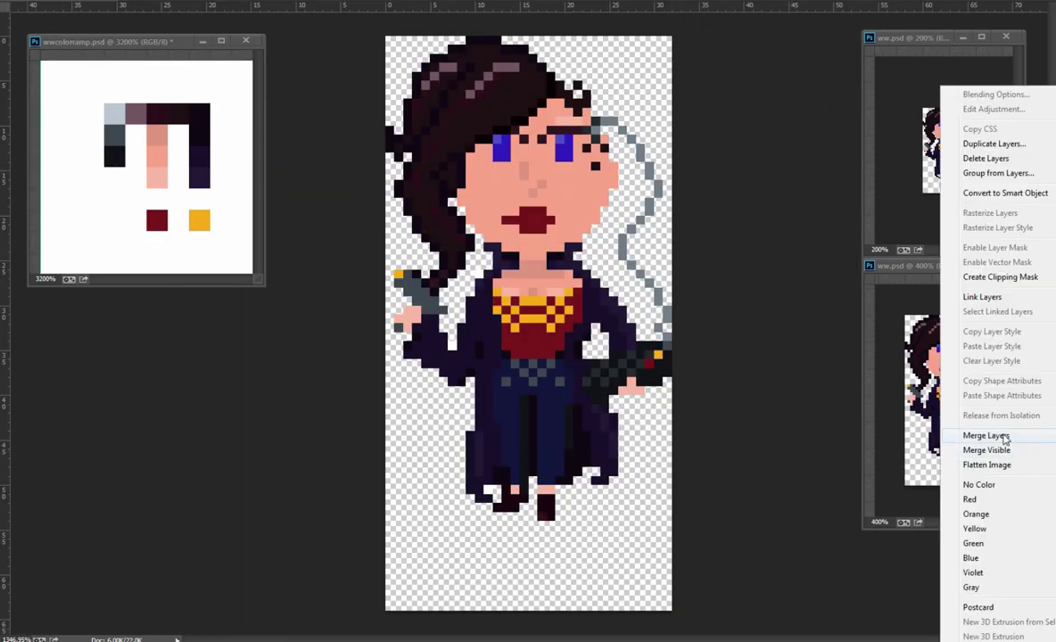
pyautogui.click(980, 501)
pyautogui.scroll(3, 536, 546)
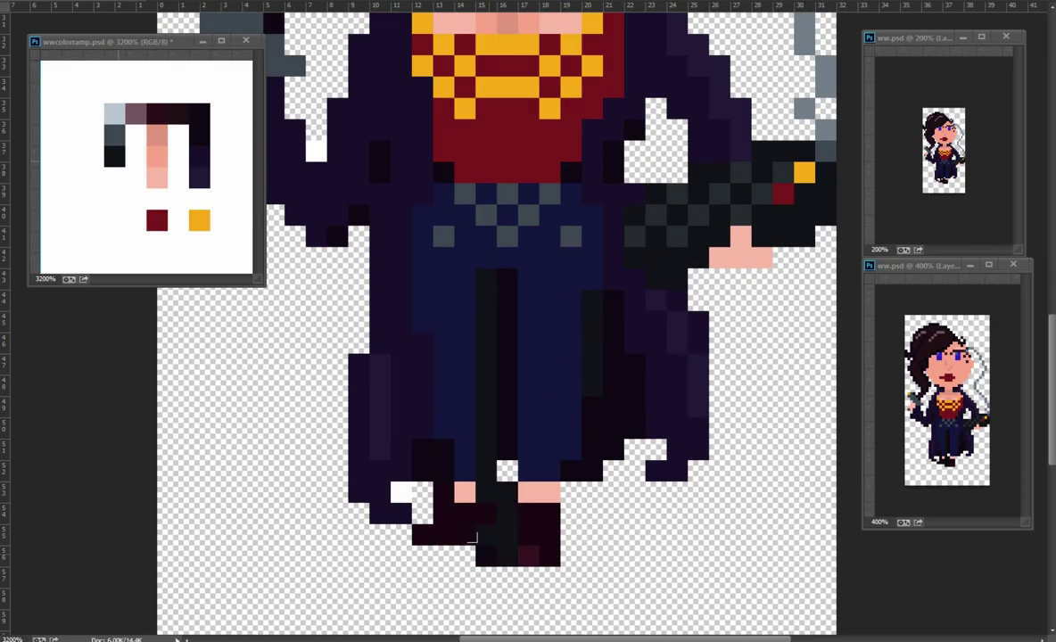
# Undo the near-black shading between the shoes and shade the left ankle with a darker skin tone
pyautogui.hotkey('ctrl', 'alt', 'z')
pyautogui.hotkey('ctrl', 'alt', 'z')
pyautogui.hotkey('ctrl', 'alt', 'z')
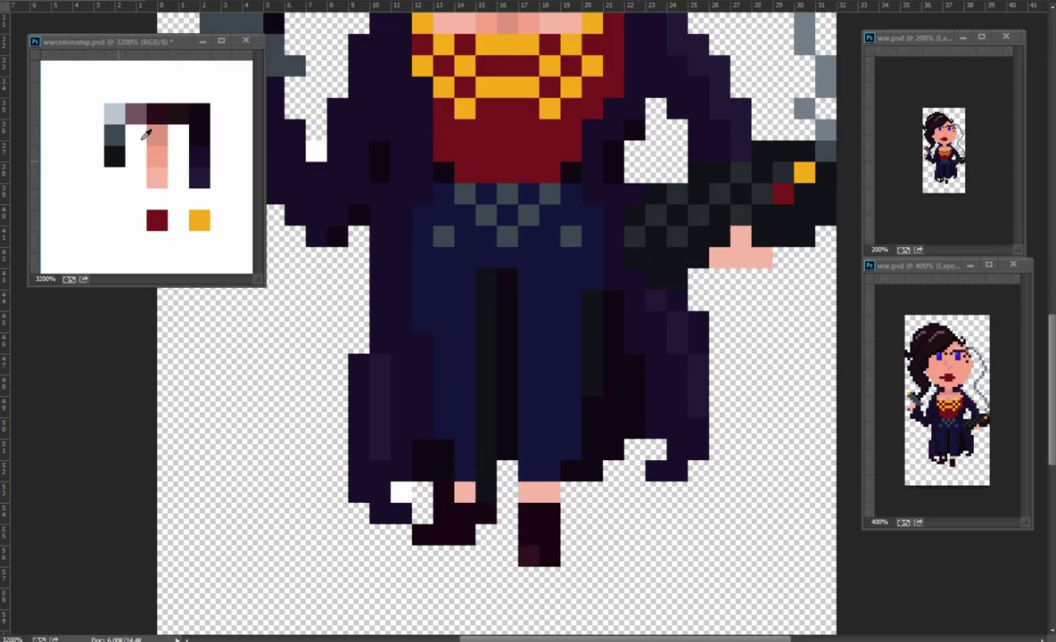
pyautogui.press('Escape')
pyautogui.hotkey('ctrl', 'shift', 'z')
pyautogui.hotkey('ctrl', 'shift', 'z')
pyautogui.hotkey('ctrl', 'shift', 'z')
pyautogui.scroll(5, 499, 321)
pyautogui.scroll(-5, 499, 321)
# Paint a black ground shadow around the shoes with a dithered right edge
pyautogui.click(600, 370)
pyautogui.click(654, 359)
pyautogui.click(632, 380)
pyautogui.click(653, 402)
pyautogui.click(590, 423)
pyautogui.click(568, 444)
pyautogui.moveTo(522, 424); pyautogui.dragTo(441, 423)
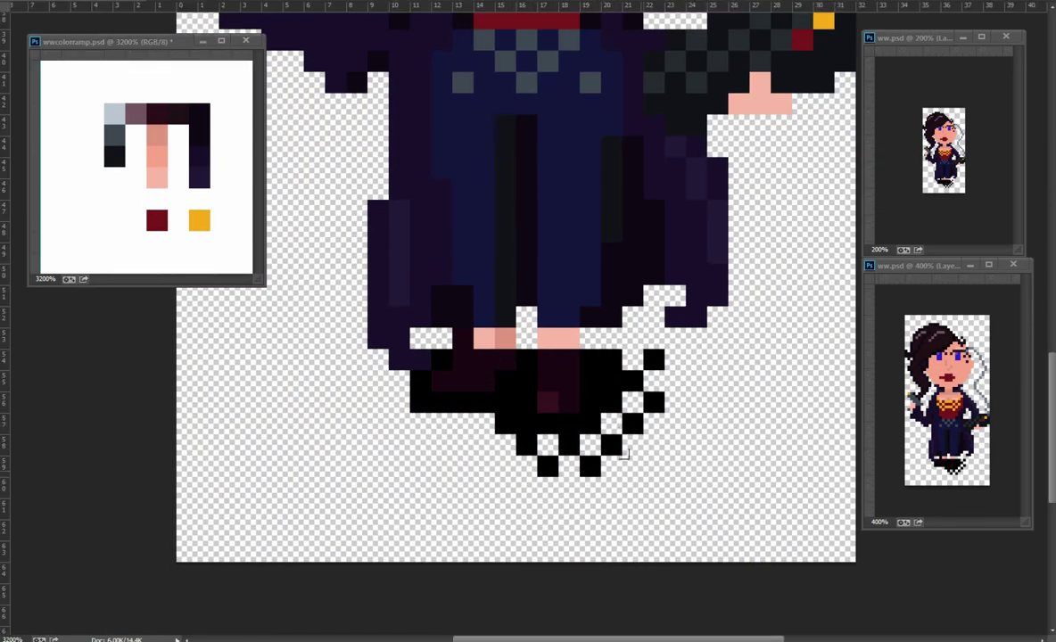
# Extend the shadow's dithering below the shoes and scatter a few separate black pixels around it
pyautogui.click(632, 338)
pyautogui.click(483, 444)
pyautogui.click(503, 466)
pyautogui.click(482, 509)
pyautogui.click(567, 508)
pyautogui.click(632, 465)
pyautogui.hotkey('ctrl', 'alt', 'z')
pyautogui.hotkey('ctrl', 'alt', 'z')
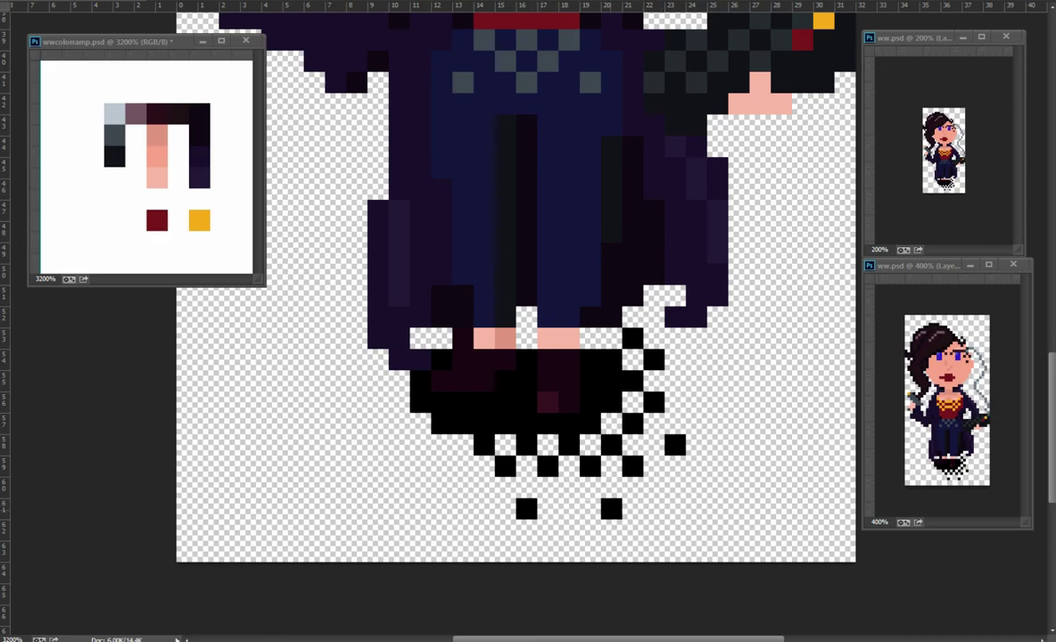
# Continue the dithered checker pattern and scattered black pixels around the shadow's lower-left edge
pyautogui.click(441, 508)
pyautogui.click(462, 465)
pyautogui.click(419, 466)
pyautogui.click(440, 444)
pyautogui.click(398, 444)
pyautogui.click(375, 423)
pyautogui.moveTo(419, 424); pyautogui.dragTo(375, 381)
pyautogui.click(377, 466)
pyautogui.click(334, 444)
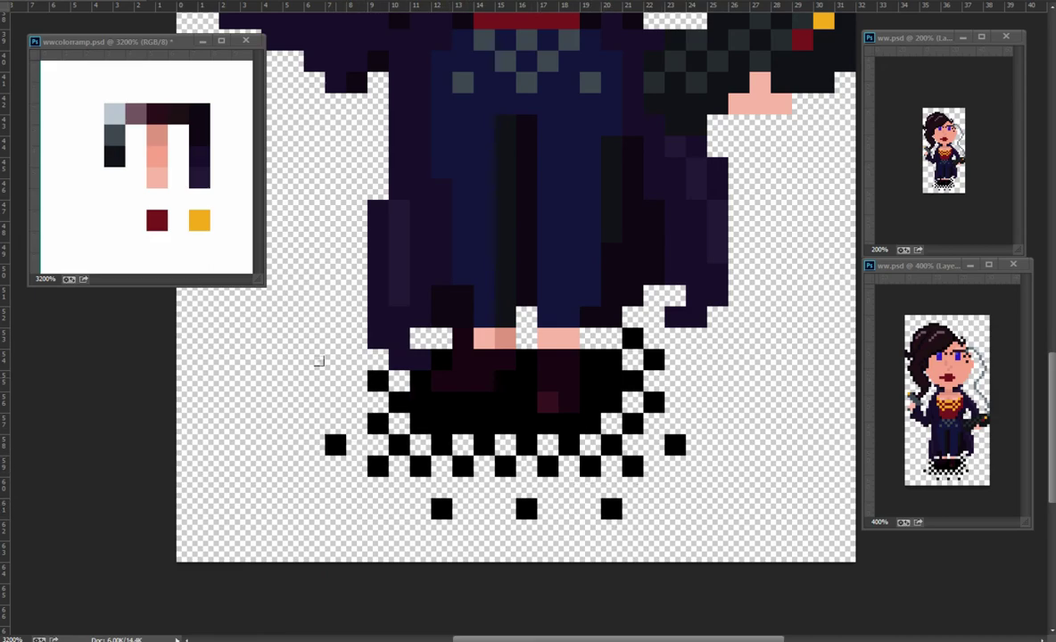
# Undo the latest left-edge pixels, repaint that dithering slightly wider, and balance it with outlying pixels on both sides
pyautogui.hotkey('ctrl', 'alt', 'z')
pyautogui.hotkey('ctrl', 'alt', 'z')
pyautogui.hotkey('ctrl', 'alt', 'z')
pyautogui.click(356, 359)
pyautogui.click(313, 381)
pyautogui.click(356, 402)
pyautogui.click(313, 444)
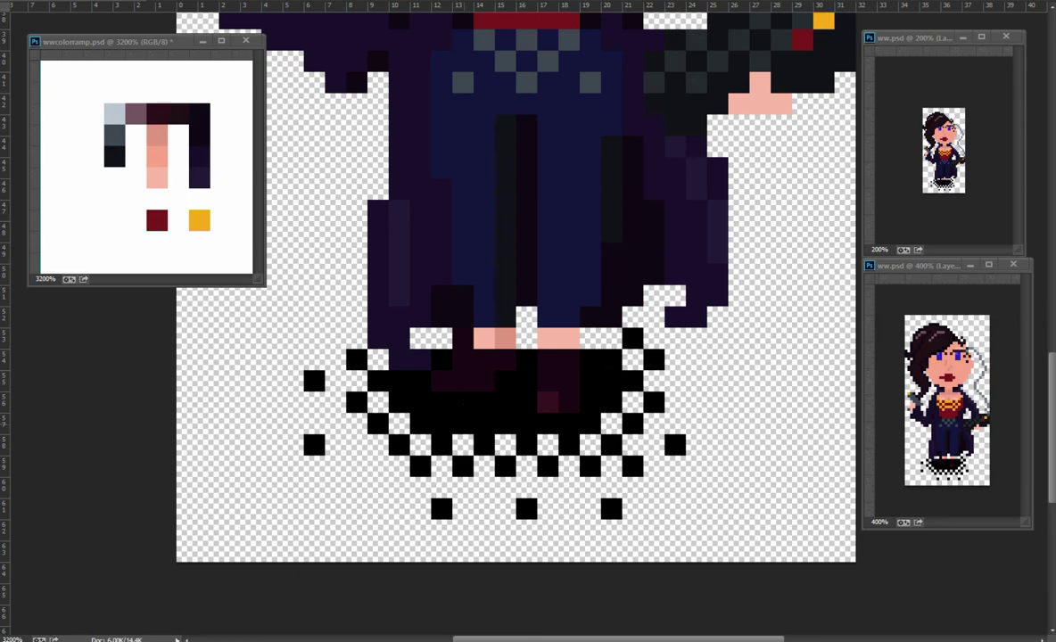
pyautogui.hotkey('ctrl', 'alt', 'z')
pyautogui.click(335, 444)
pyautogui.click(696, 381)
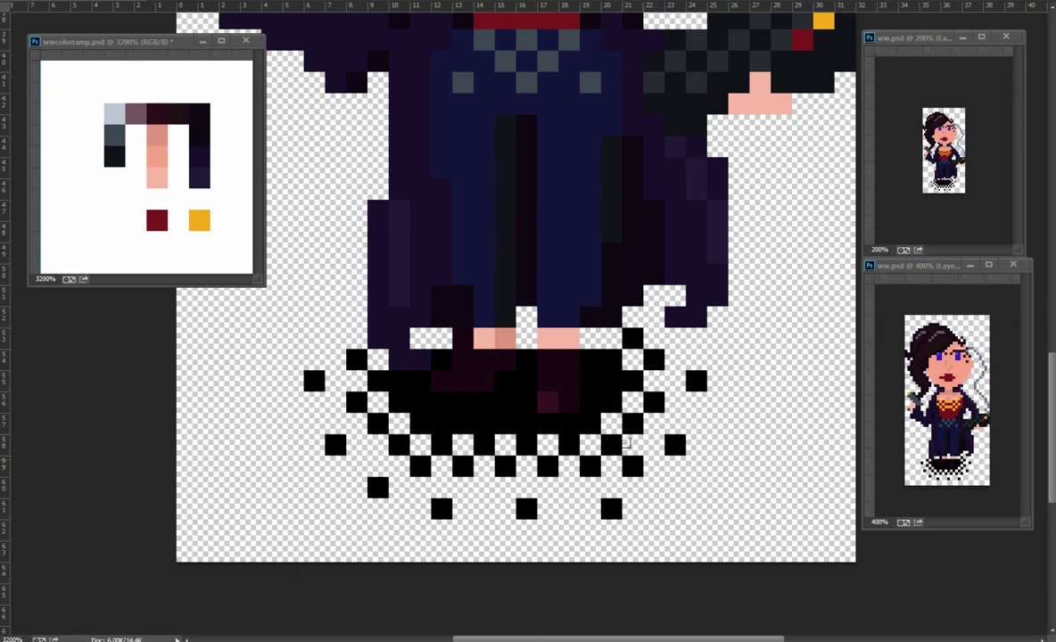
# Rework the shadow's right half to mirror the left, and fill black pixels around the ankles
pyautogui.moveTo(513, 428)
pyautogui.mouseDown()
pyautogui.moveTo(654, 402)
pyautogui.moveTo(702, 360)
pyautogui.mouseUp()
pyautogui.click(674, 425)
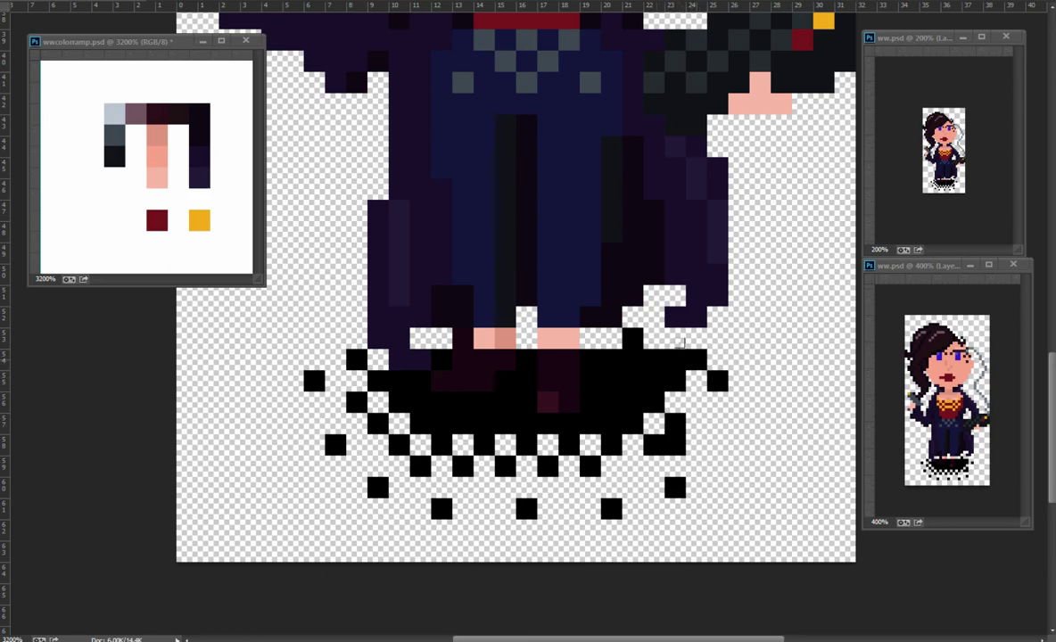
pyautogui.moveTo(282, 348); pyautogui.dragTo(730, 382)
pyautogui.click(129, 9)
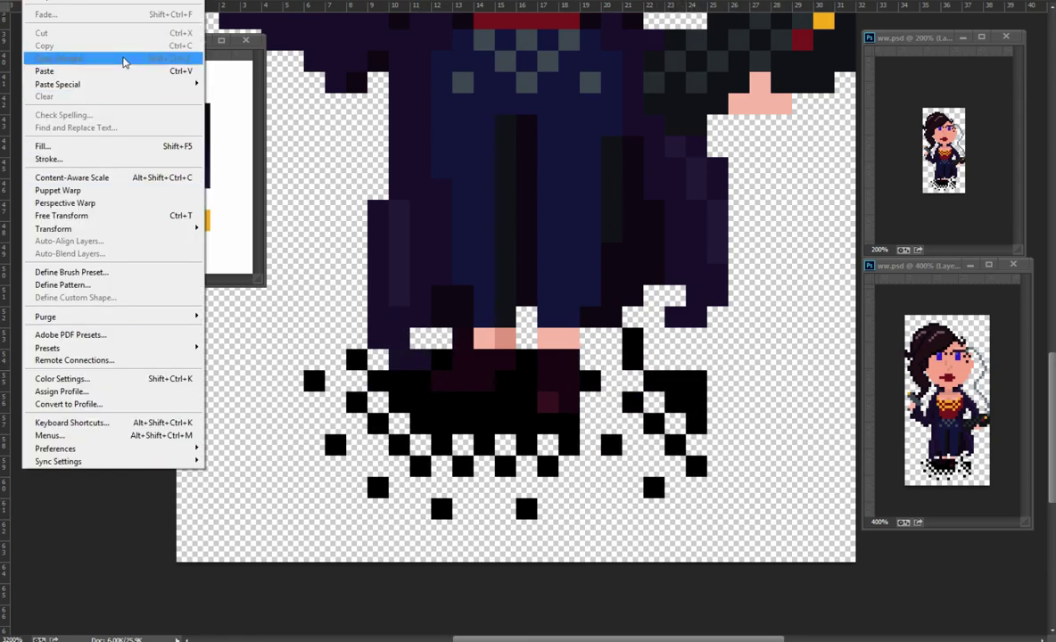
pyautogui.click(241, 348)
pyautogui.press('b')
pyautogui.moveTo(606, 338); pyautogui.dragTo(413, 337)
pyautogui.moveTo(629, 444); pyautogui.dragTo(601, 507)
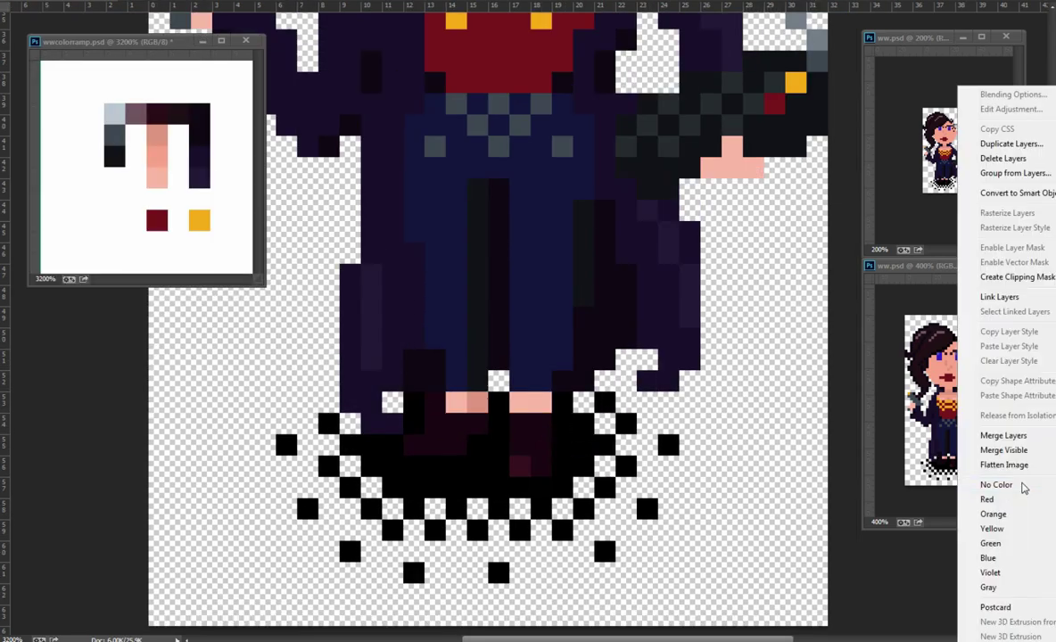
# Fill a dark maroon floor below the coat hem and a muted green backdrop behind the character
pyautogui.moveTo(169, 43); pyautogui.dragTo(153, 43)
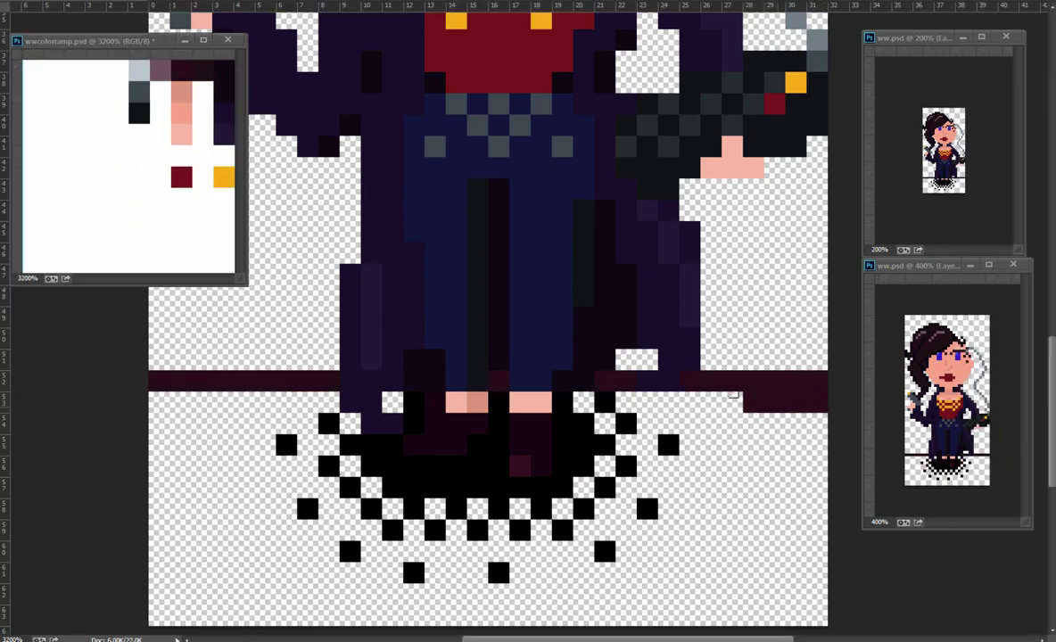
pyautogui.hotkey('alt', 'BackSpace')
pyautogui.hotkey('ctrl', '0')
pyautogui.hotkey('alt', 'BackSpace')
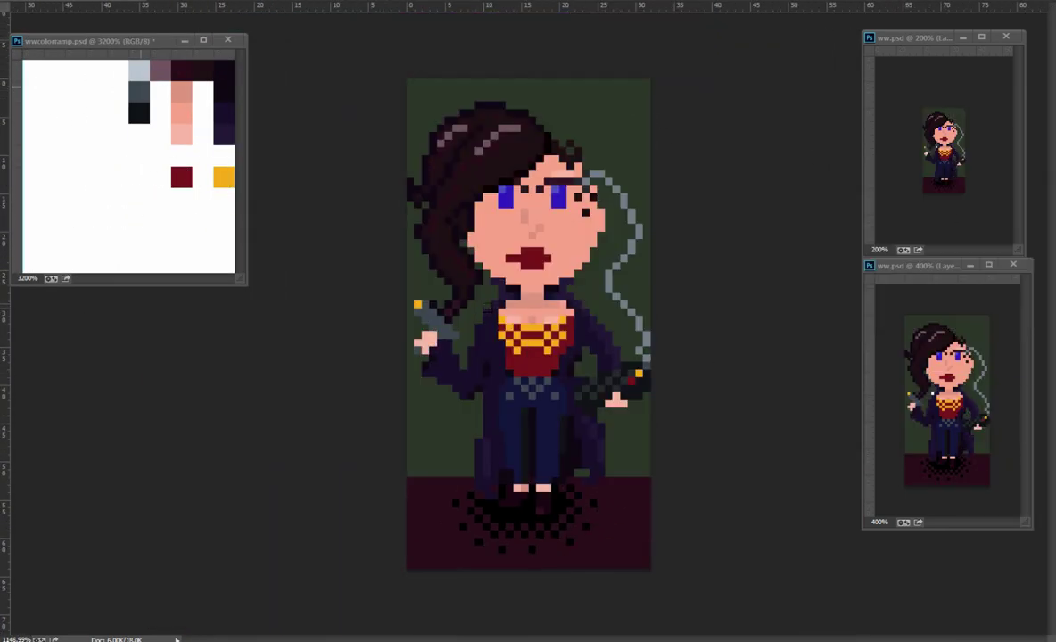
pyautogui.press('Escape')
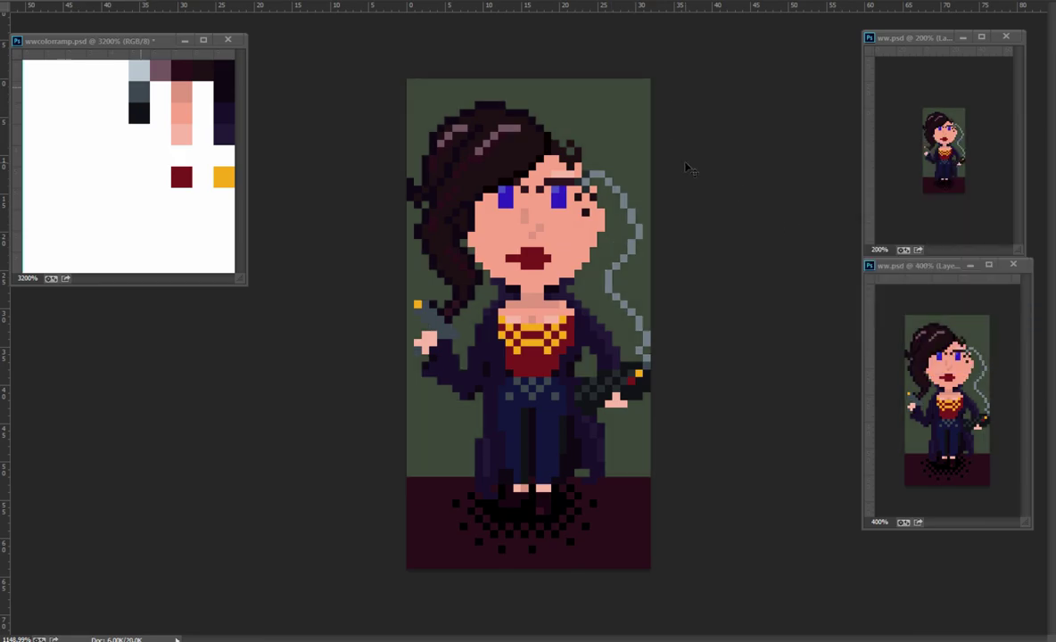
# Shift the greys on the belt, clutch and weapon to blue-grey, and deepen the skin shading on nose, neck and hands
pyautogui.hotkey('ctrl', 'Tab')
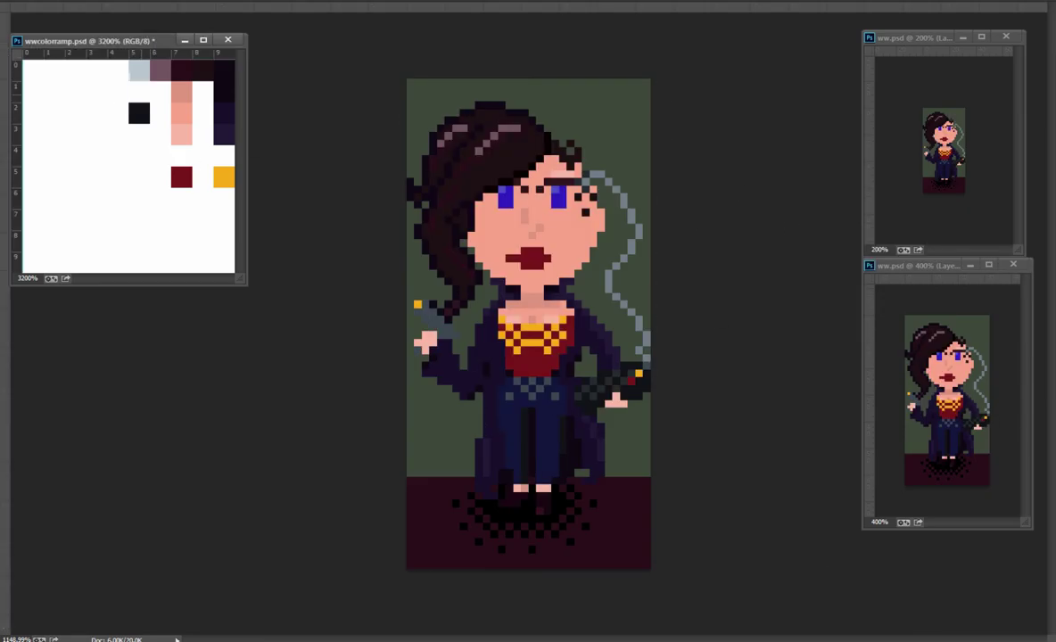
pyautogui.click(642, 318)
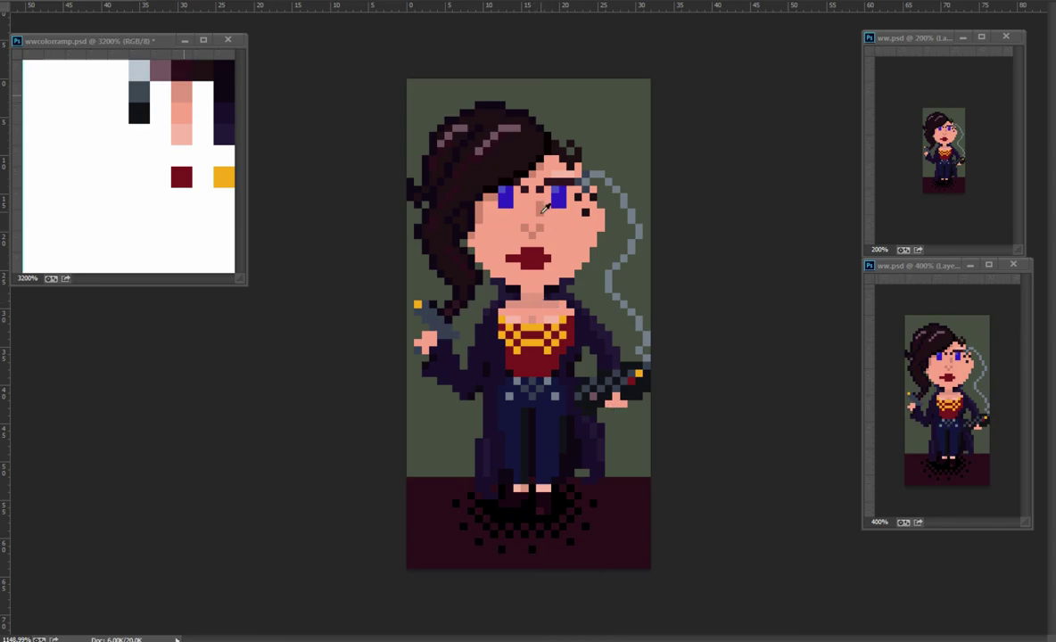
pyautogui.scroll(3, 547, 307)
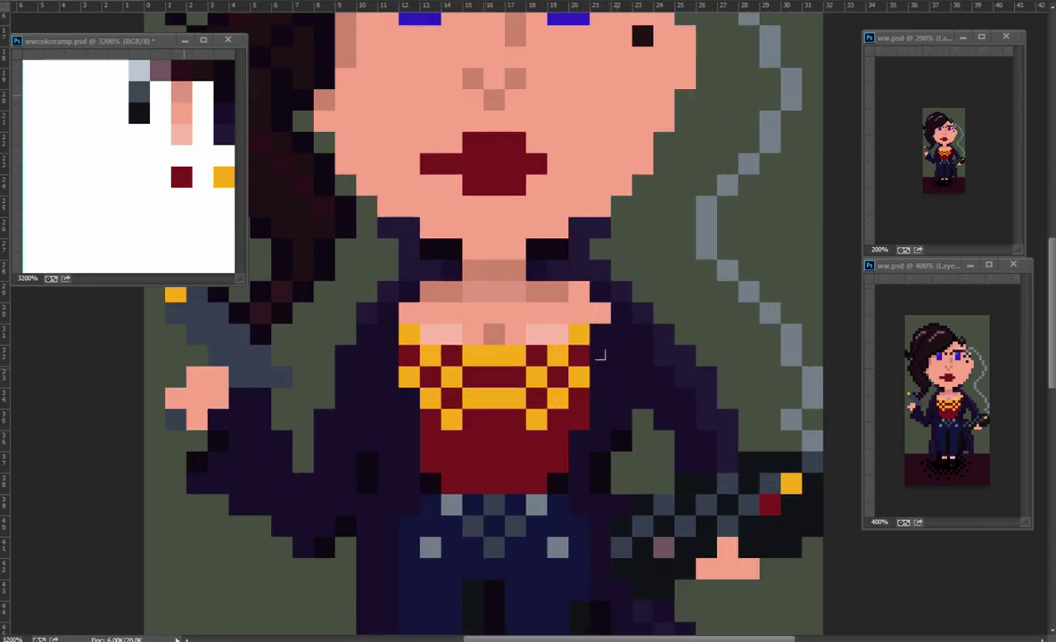
pyautogui.scroll(-3, 580, 295)
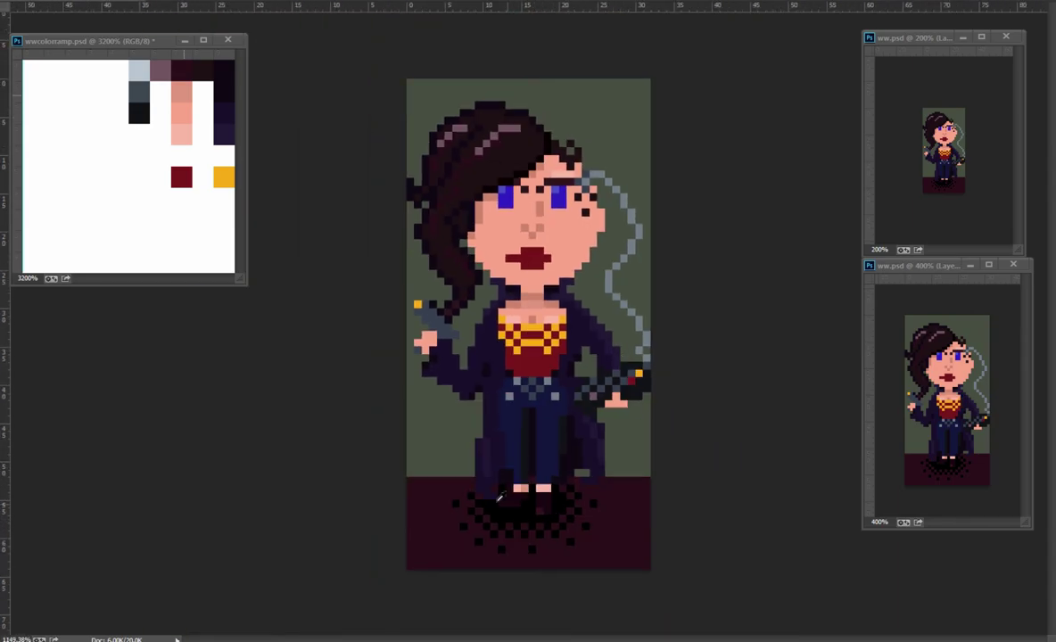
# Recolour the maroon floor to dark brown
pyautogui.click(601, 530)
pyautogui.click(499, 482)
pyautogui.scroll(3, 514, 208)
pyautogui.scroll(-3, 457, 125)
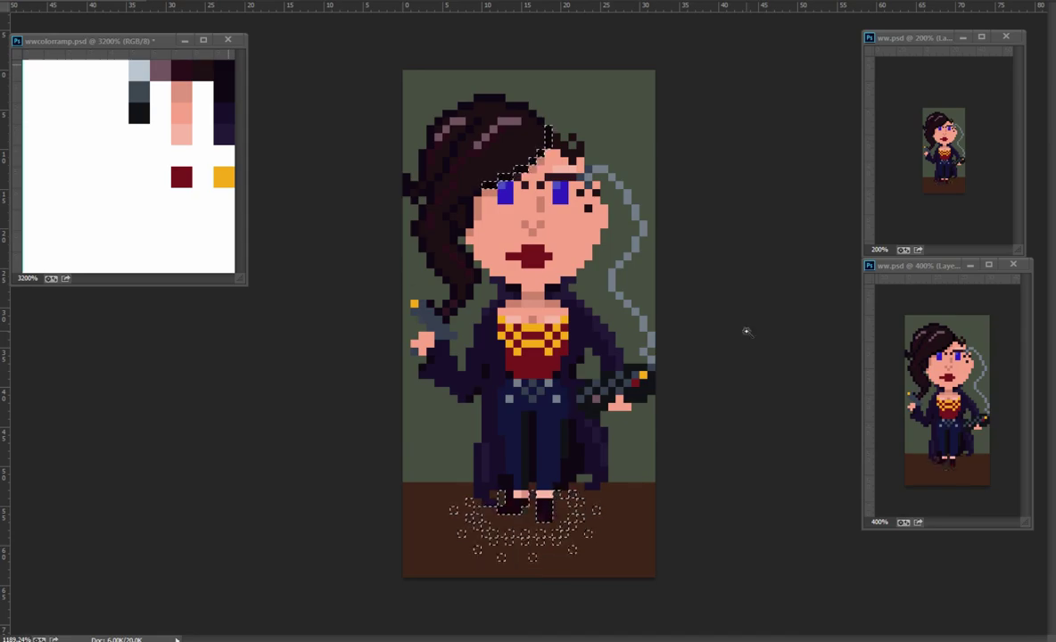
# Soften the black dithered ground shadow to a translucent dark brown over the floor
pyautogui.scroll(3, 532, 173)
pyautogui.moveTo(578, 224); pyautogui.dragTo(635, 374)
pyautogui.scroll(-5, 634, 374)
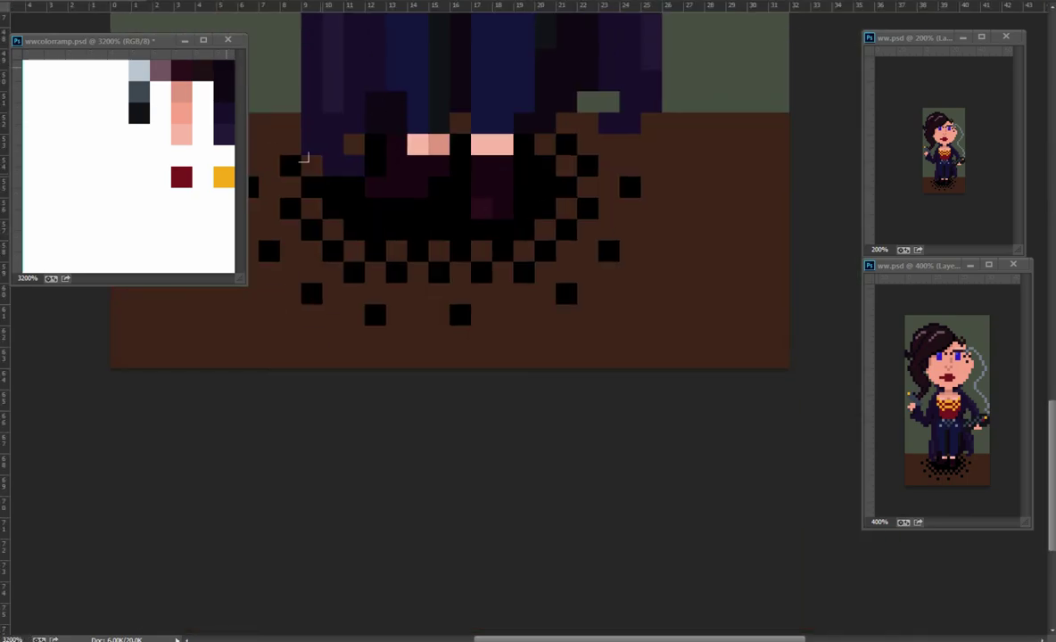
pyautogui.scroll(-3, 527, 554)
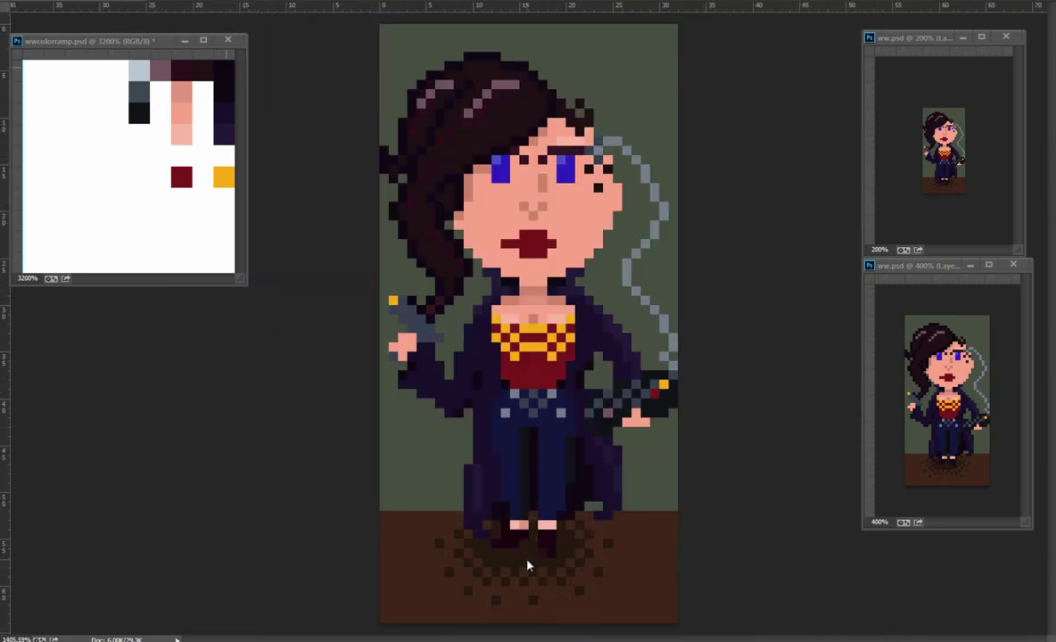